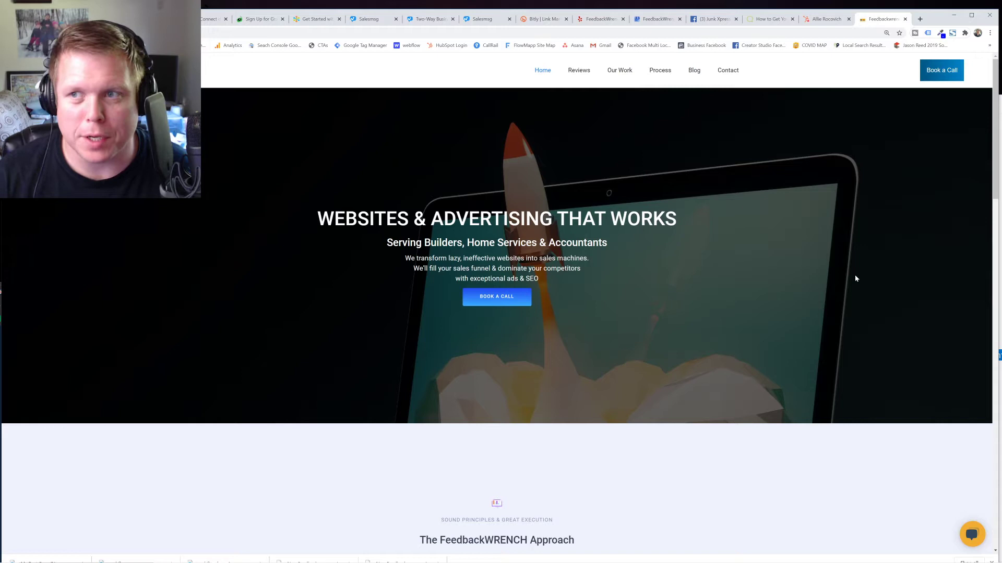
Load the Podium website in a new browser tab.
left_click(920, 18)
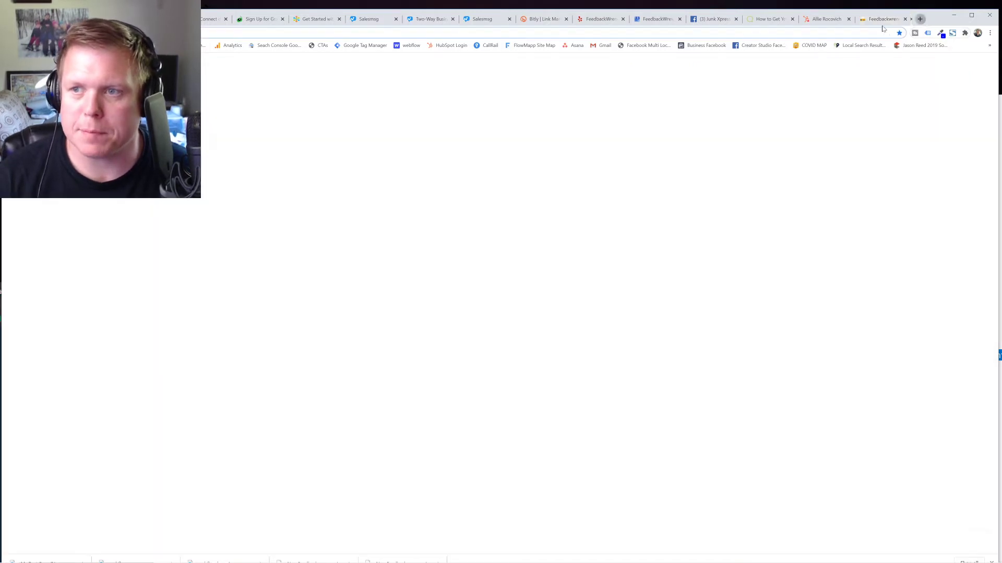
type("podium")
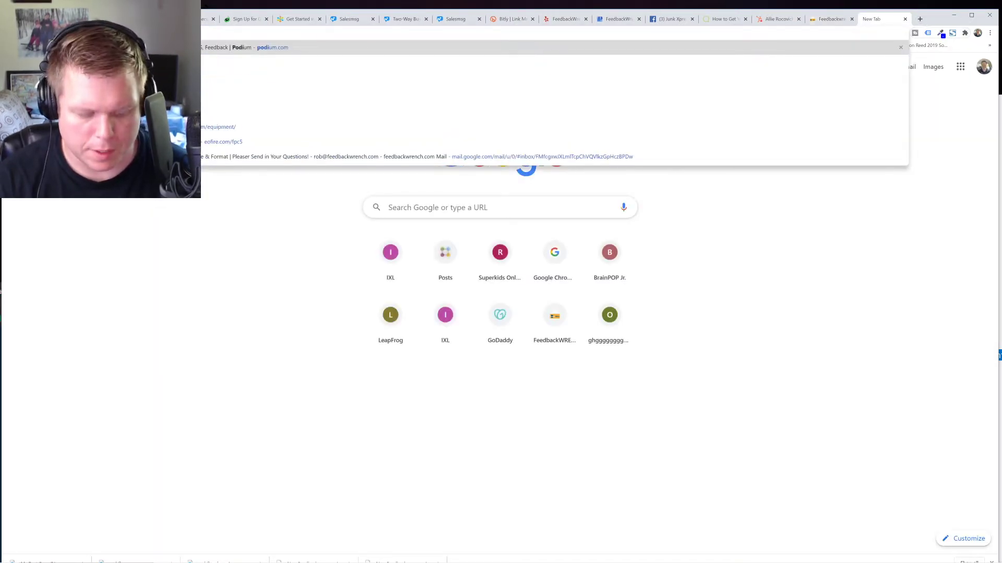
key("Return")
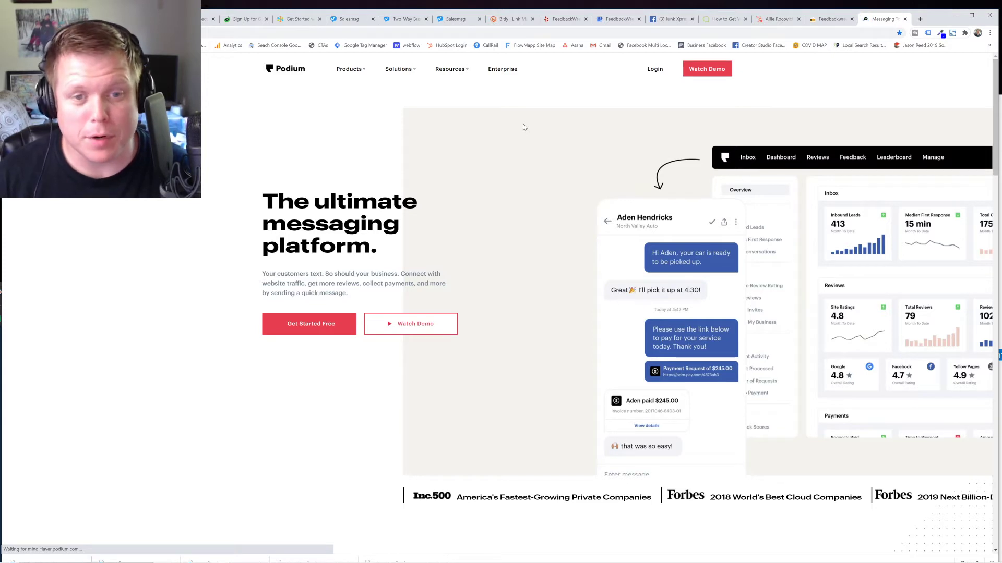
Browse Podium's Products menu and highlight the Get Started Free and Watch Demo text.
mouse_move(346, 66)
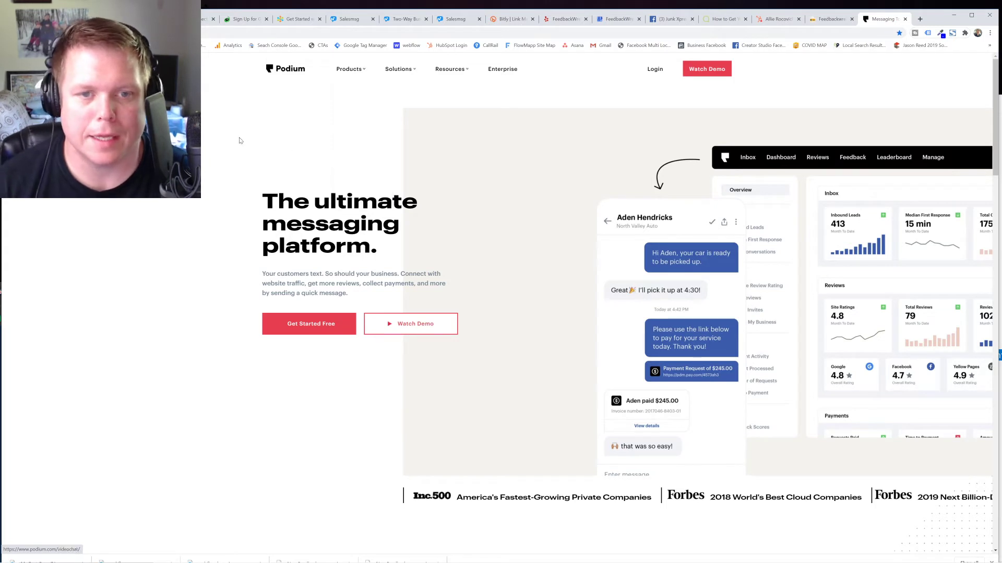
left_click_drag(462, 334, 463, 291)
left_click(400, 290)
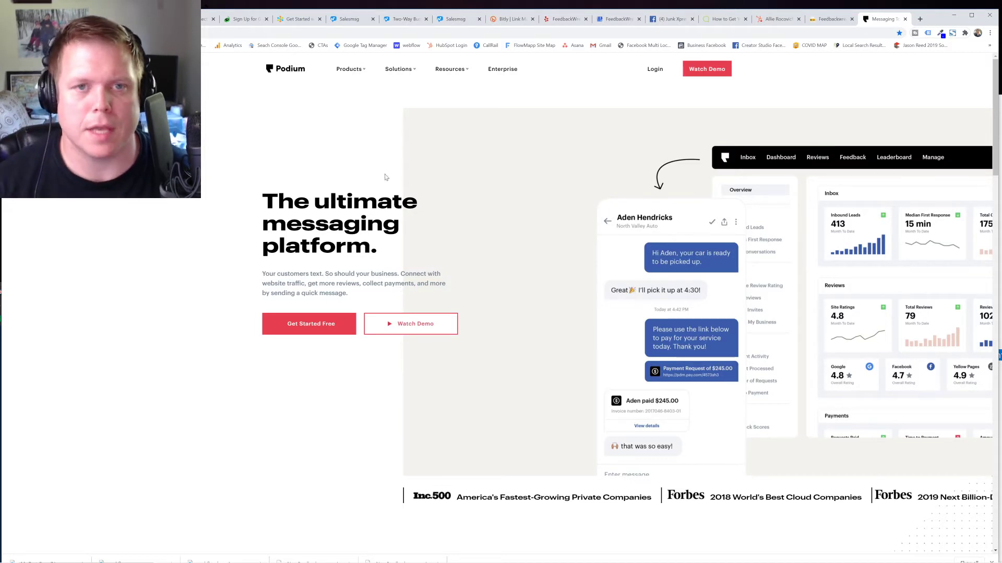
Review the Salesmsg Pro, Premium and Custom plan details, then scroll back to the page top.
left_click(354, 20)
left_click(404, 19)
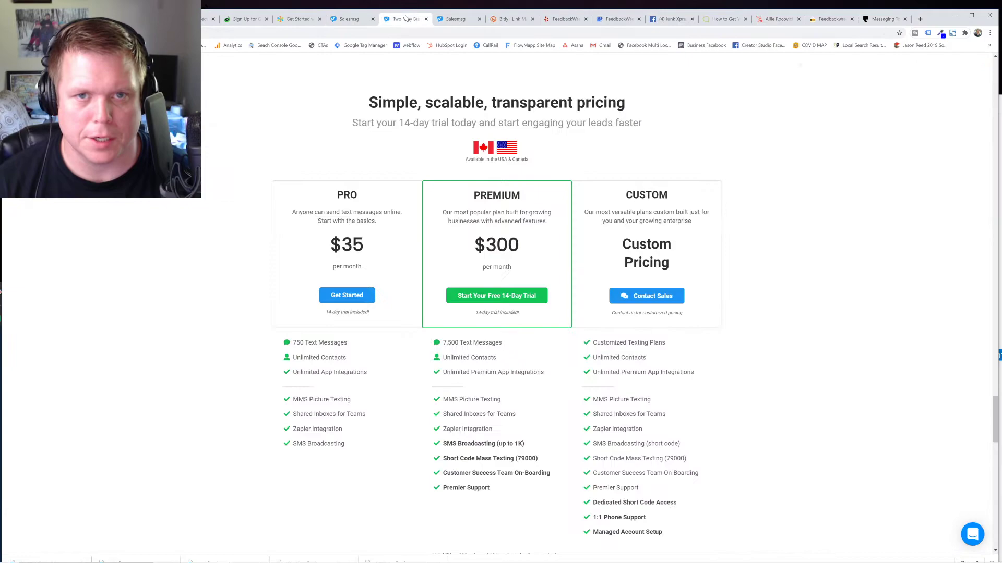
left_click_drag(360, 91, 791, 360)
left_click(826, 303)
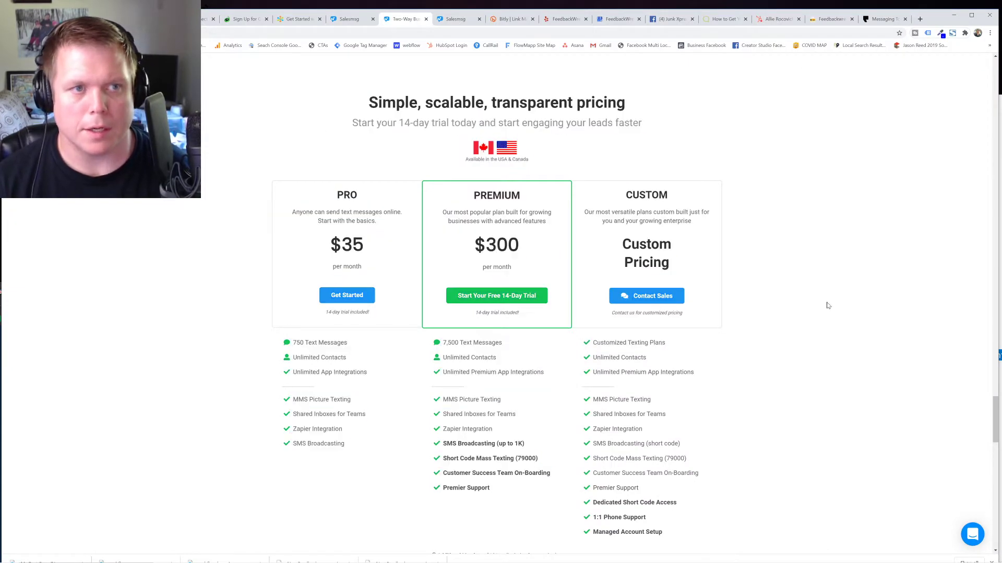
scroll(827, 302, "up", 20)
scroll(433, 155, "up", 20)
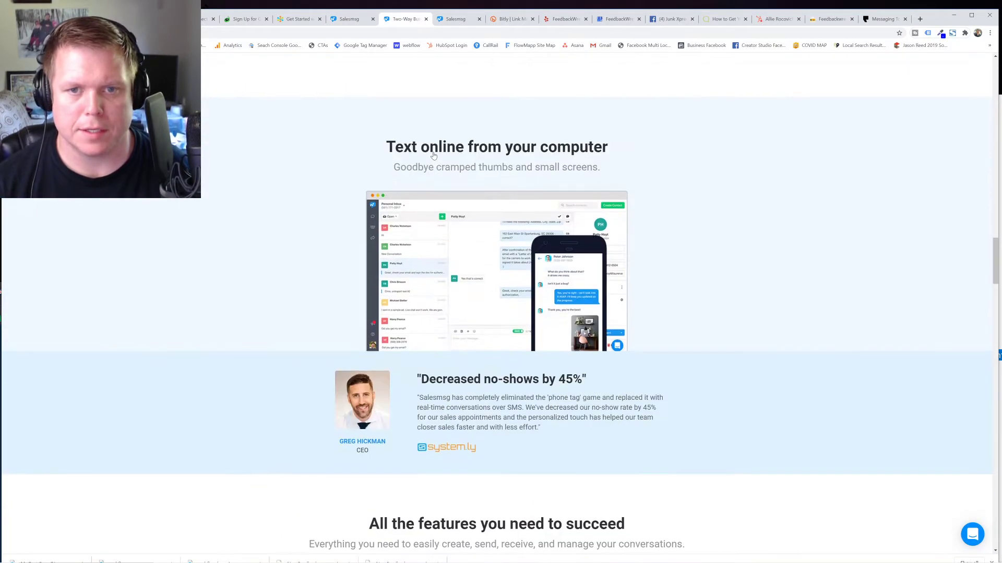
scroll(750, 358, "up", 10)
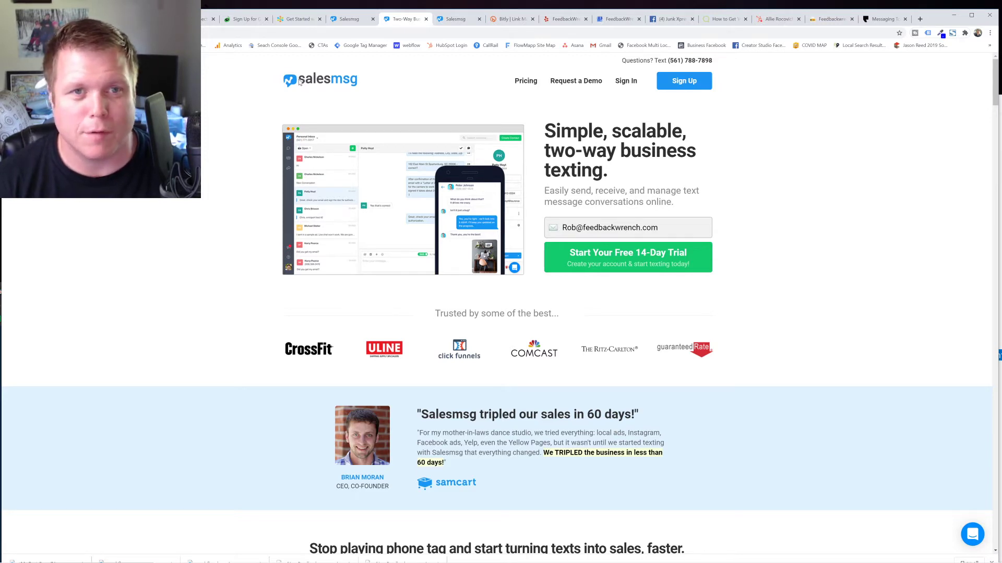
Compare Grasshopper's Solo, Partner and Small Business prices, then return to the Salesmsg homepage.
left_click(244, 19)
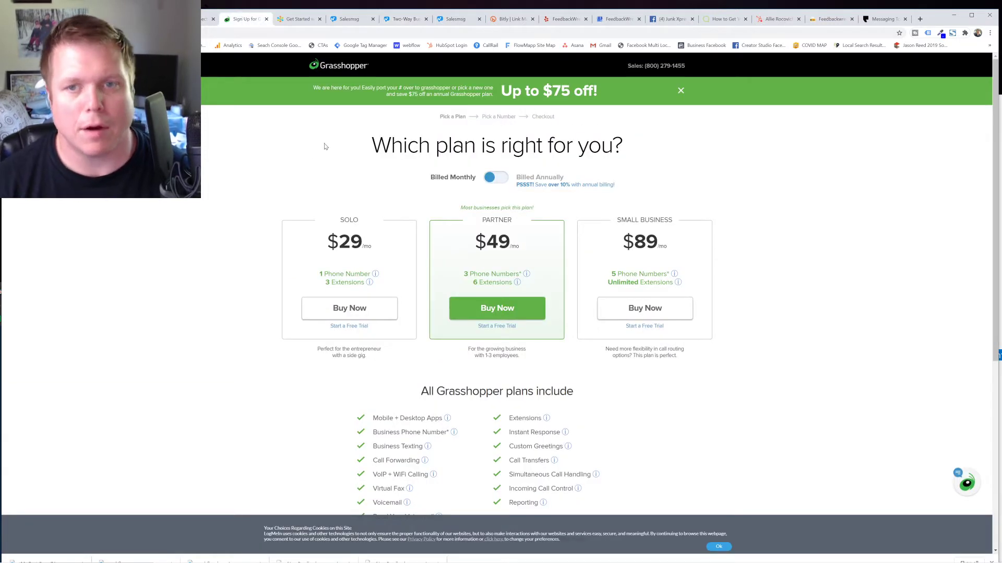
left_click(403, 18)
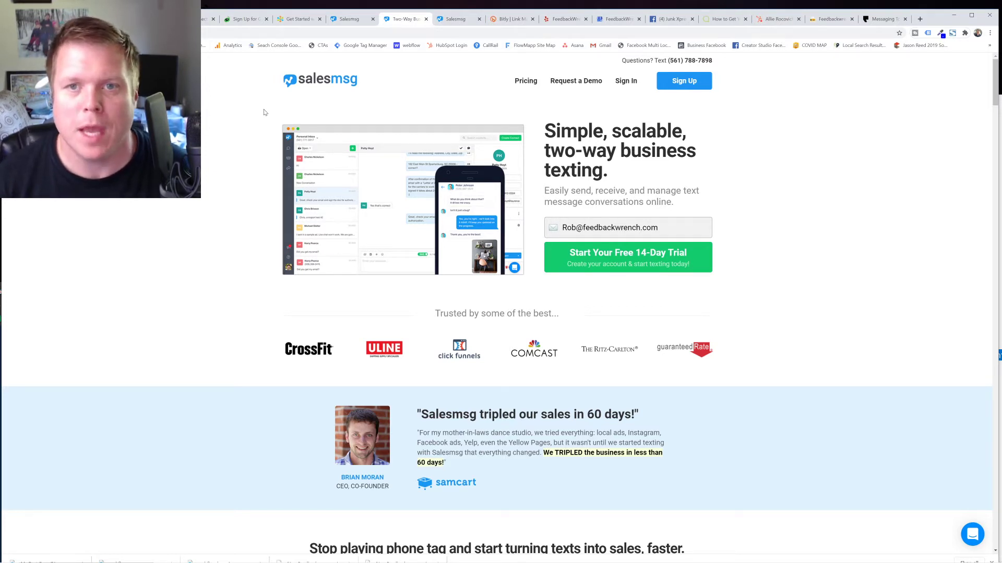
Go to Salesmsg's Canned Messages settings and start creating a new canned message.
left_click(436, 16)
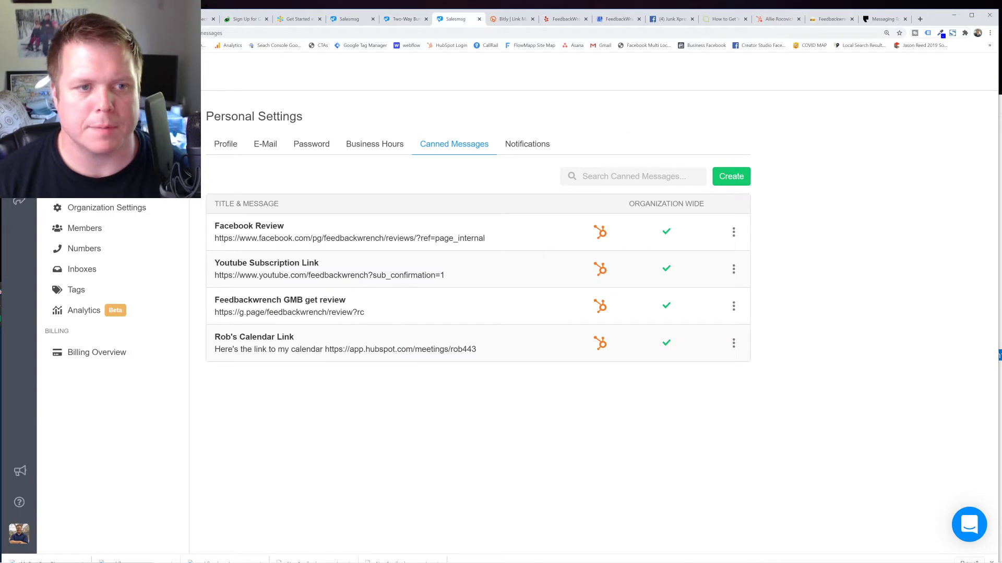
left_click(19, 534)
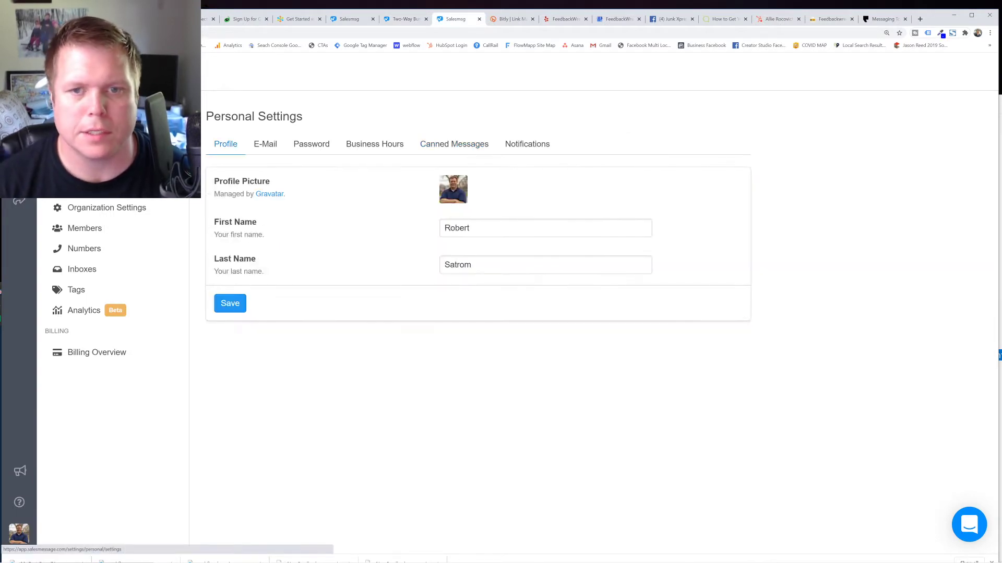
left_click(469, 147)
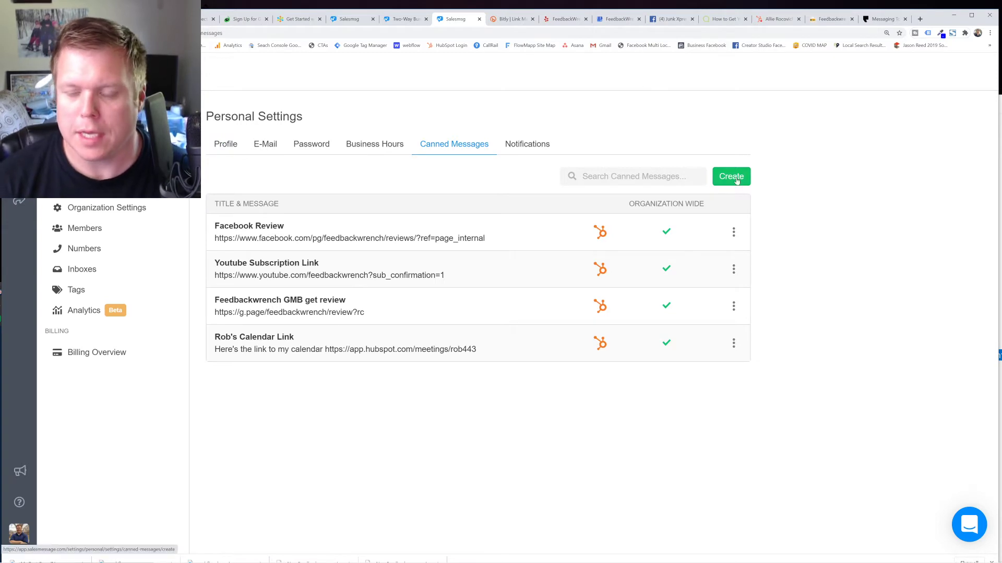
left_click(737, 180)
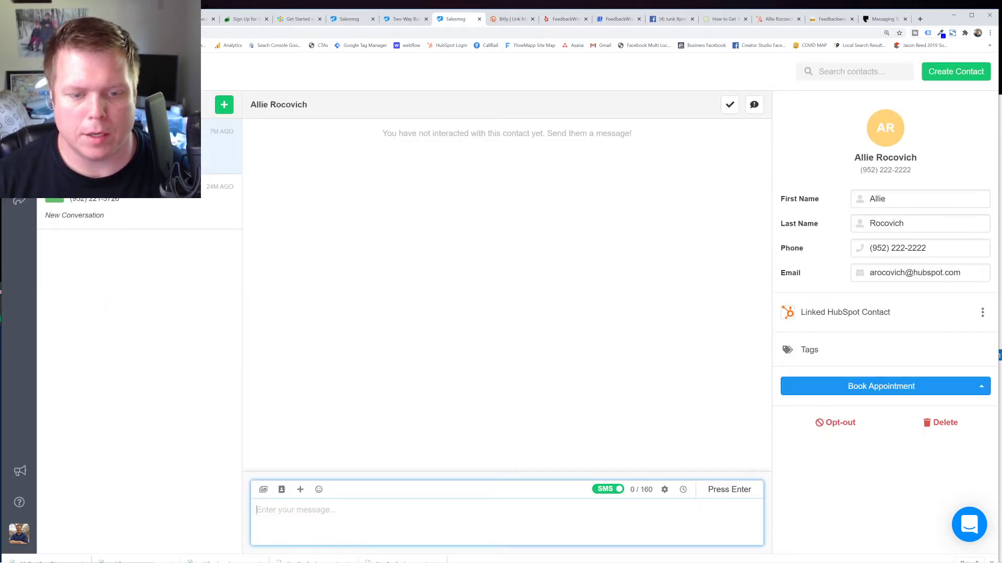
Insert the saved Facebook Review canned message into a contact's text.
left_click(300, 490)
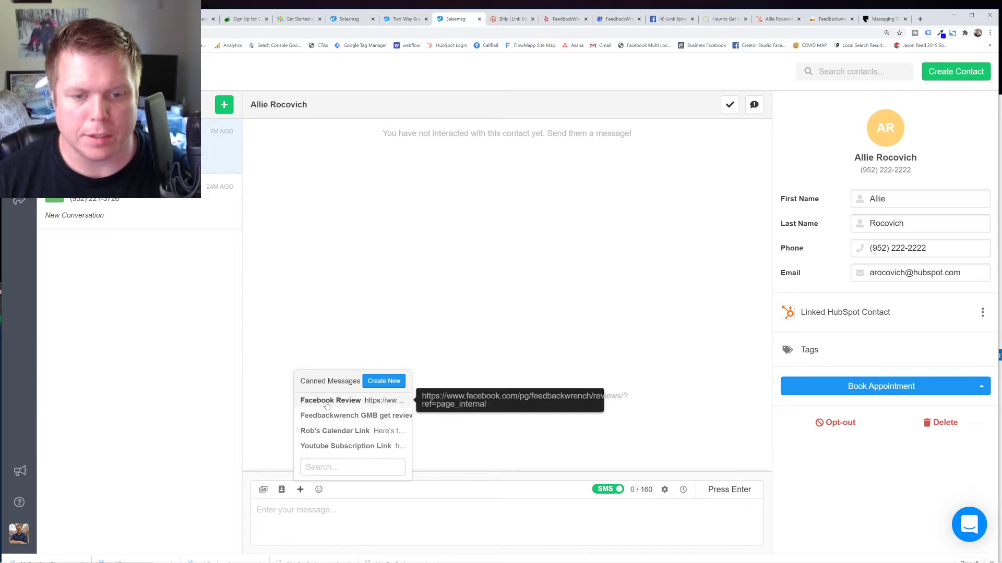
left_click(327, 400)
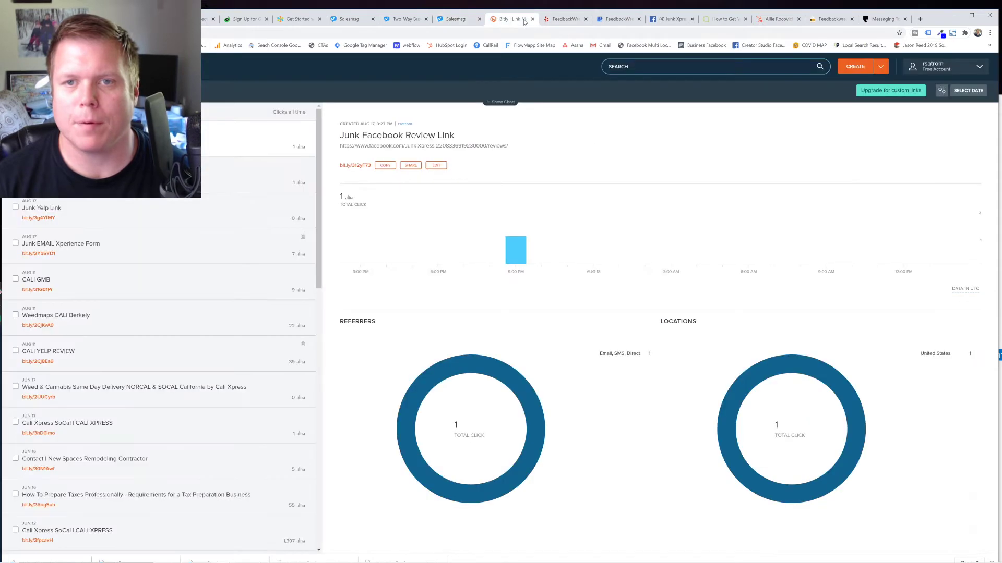
left_click(523, 22)
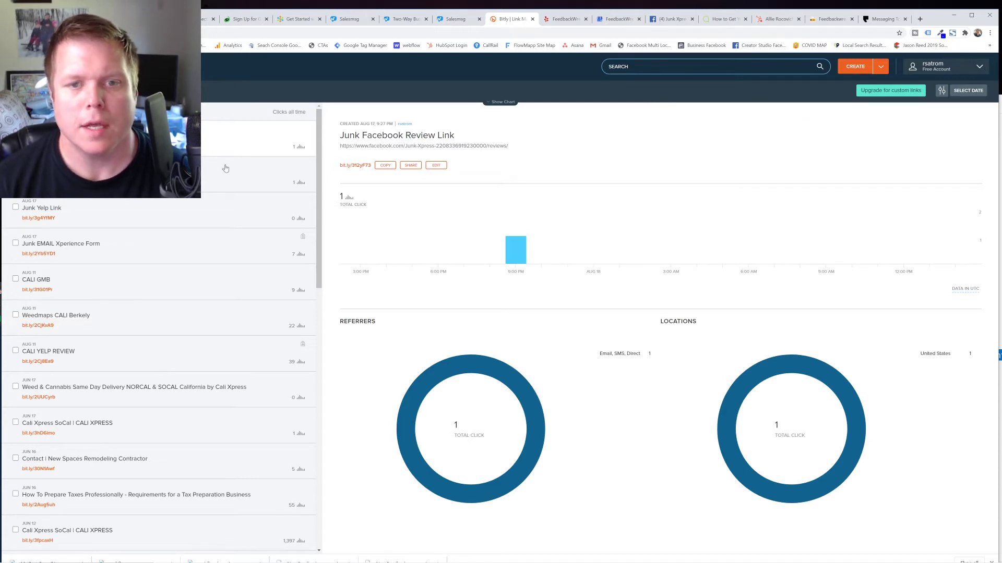
Check Bitly click stats for CALI YELP REVIEW, Weedmaps CALI Berkely and CALI GMB links.
scroll(251, 209, "down", 2)
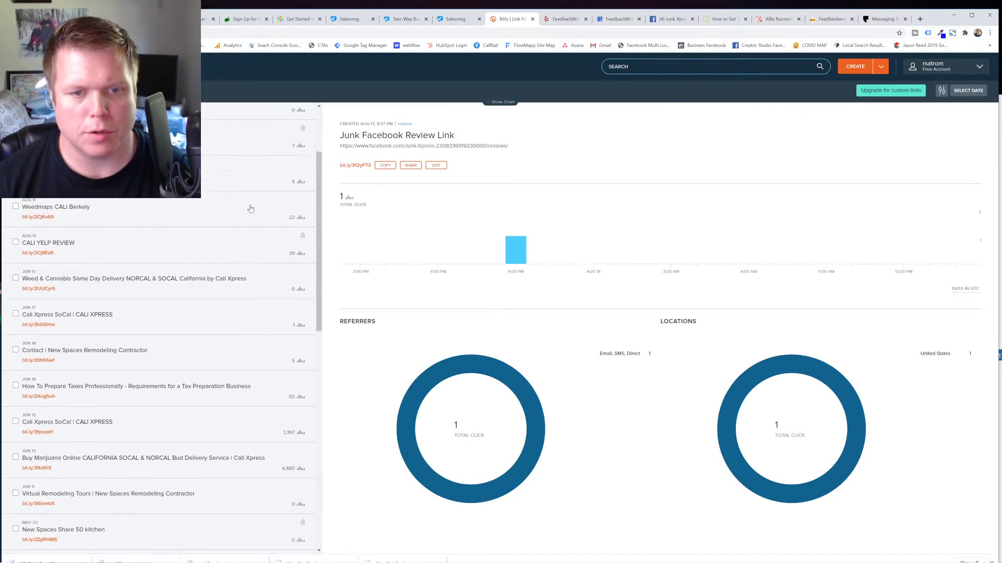
left_click(98, 241)
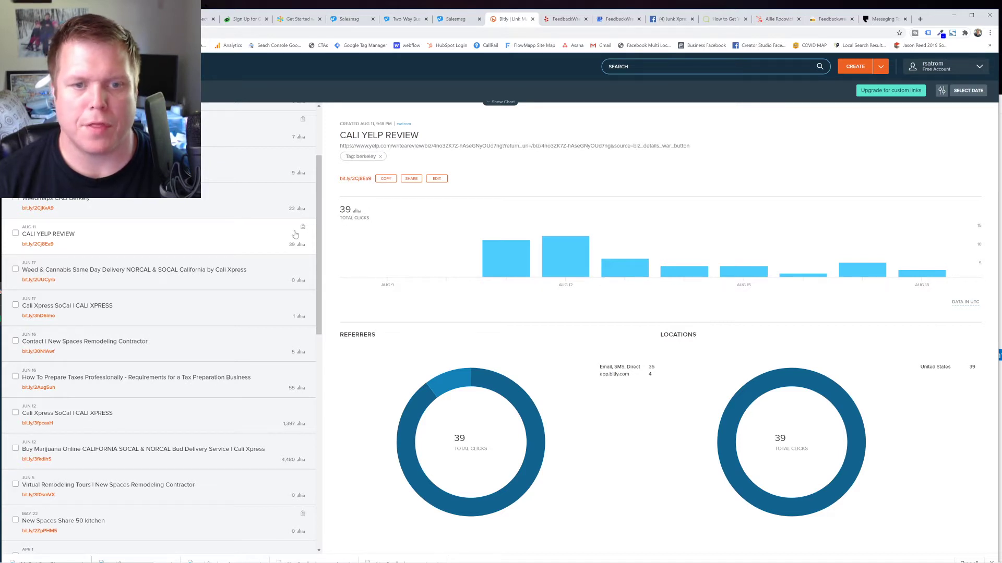
left_click(240, 212)
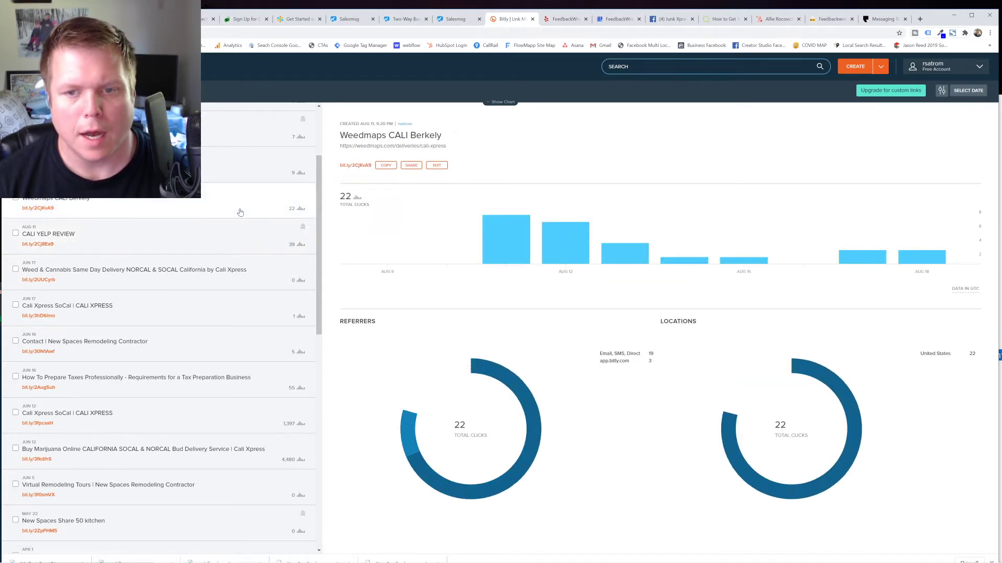
scroll(240, 212, "up", 1)
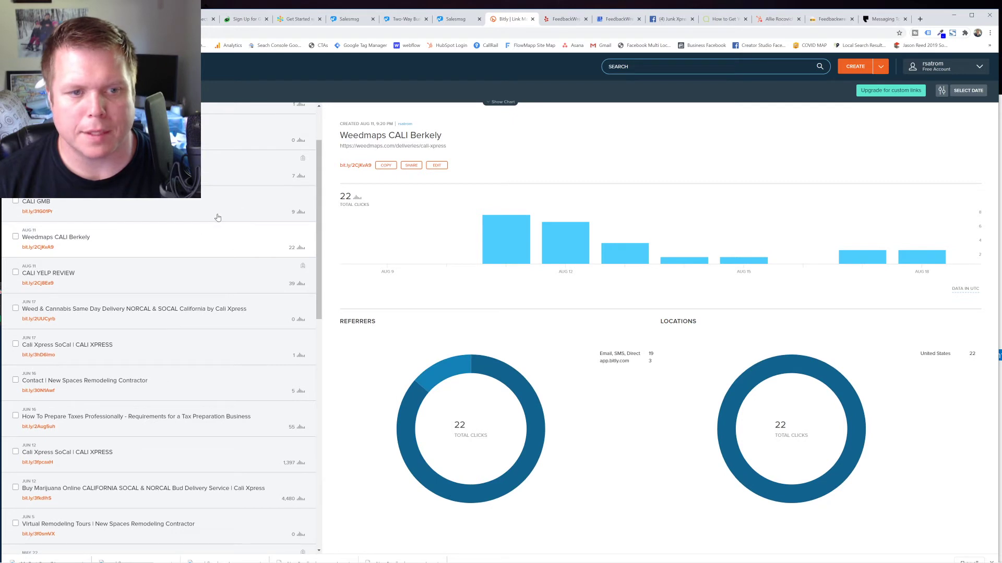
left_click(219, 209)
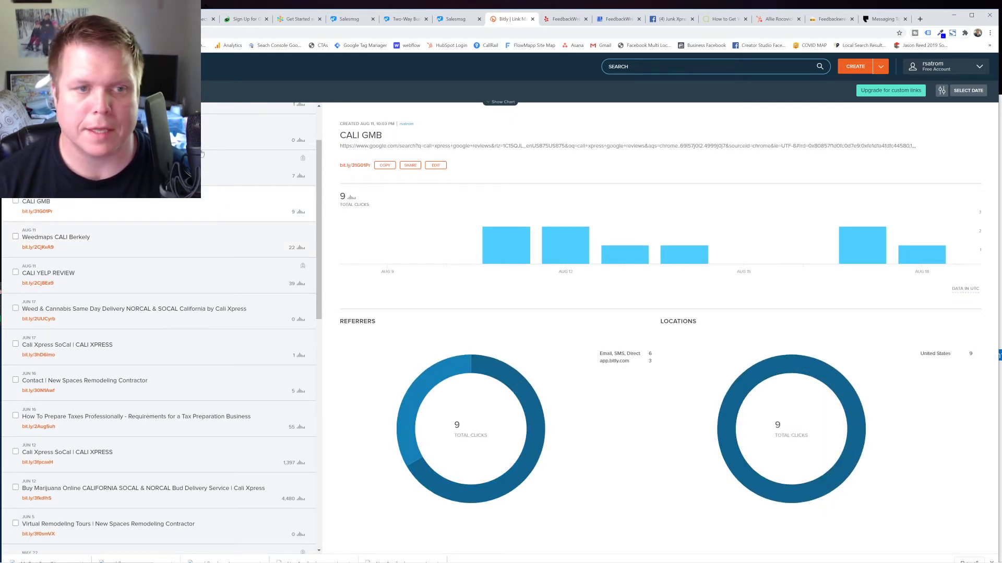
scroll(197, 235, "up", 2)
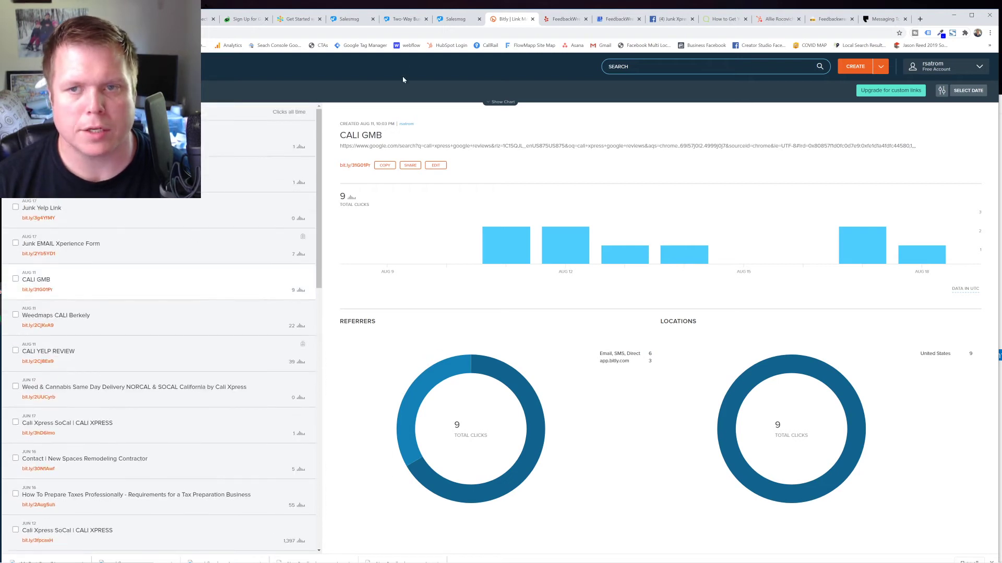
Open FeedbackWrench's Yelp business page and start writing a review.
left_click(560, 19)
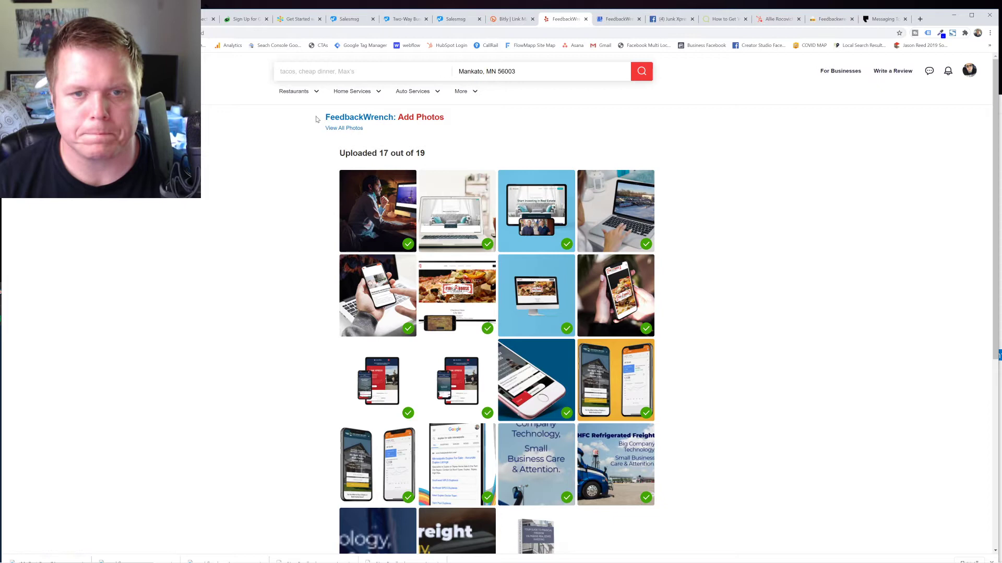
left_click(358, 119)
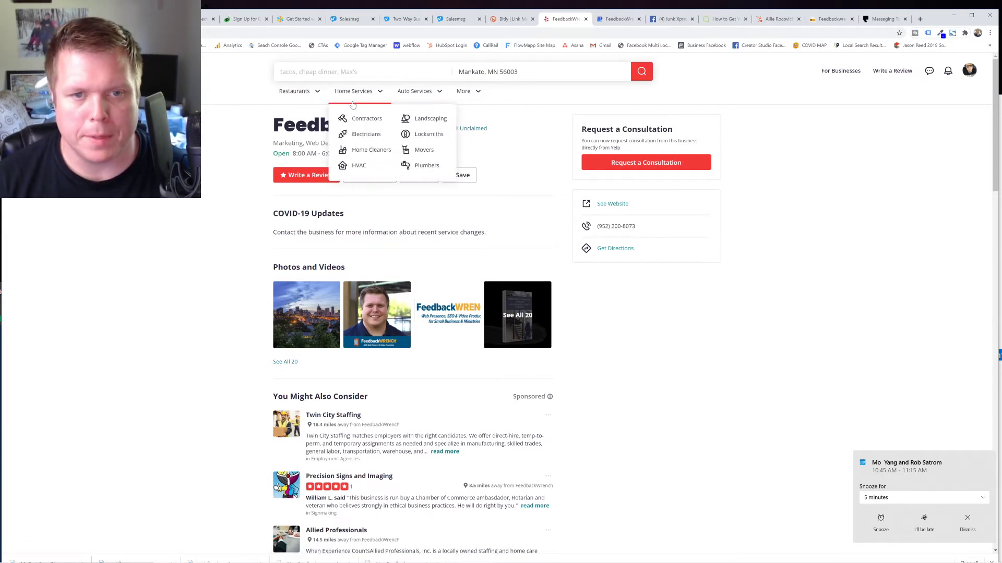
left_click(300, 175)
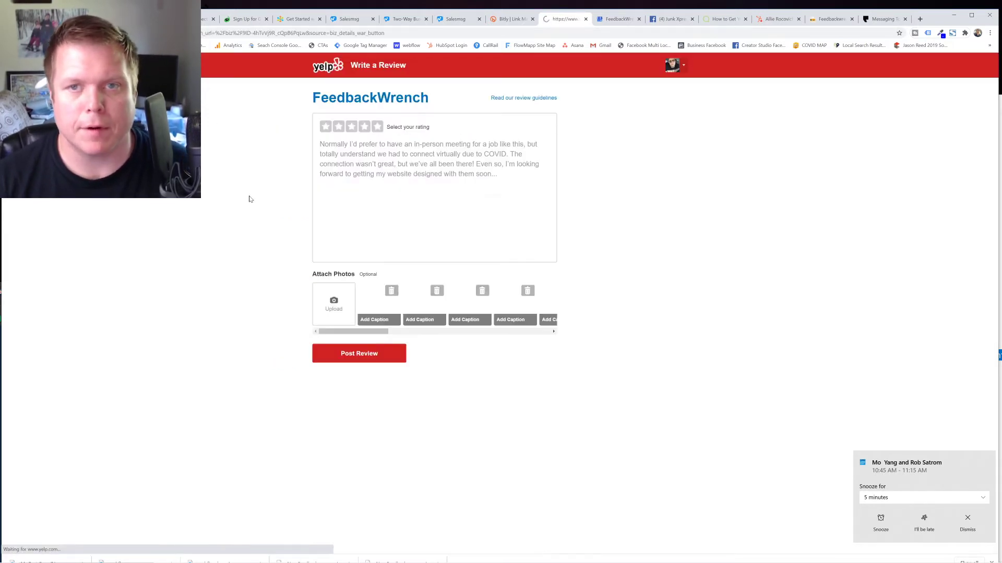
Strip the return-URL parameters from the review address, copy it and reload.
key("ctrl+l")
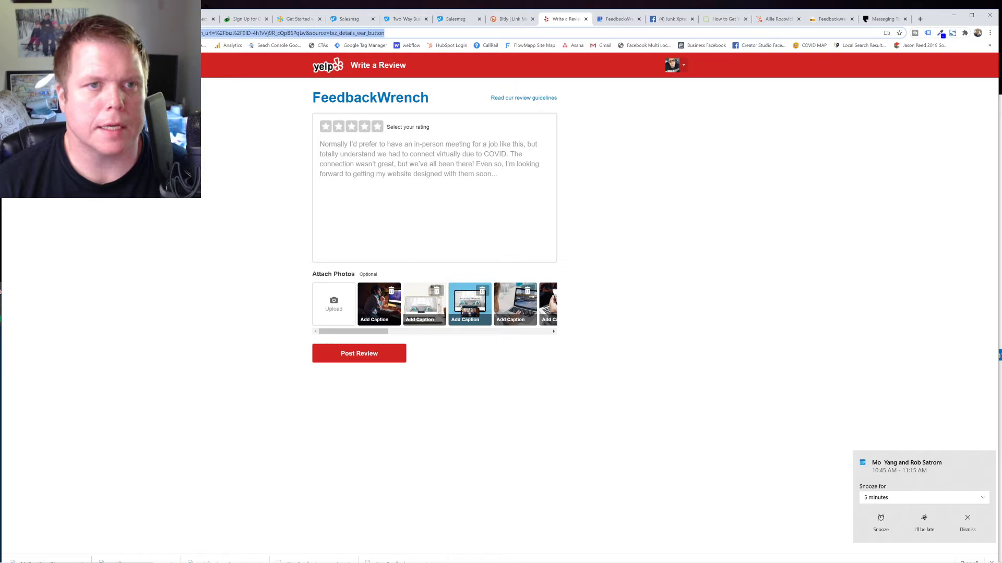
key("End")
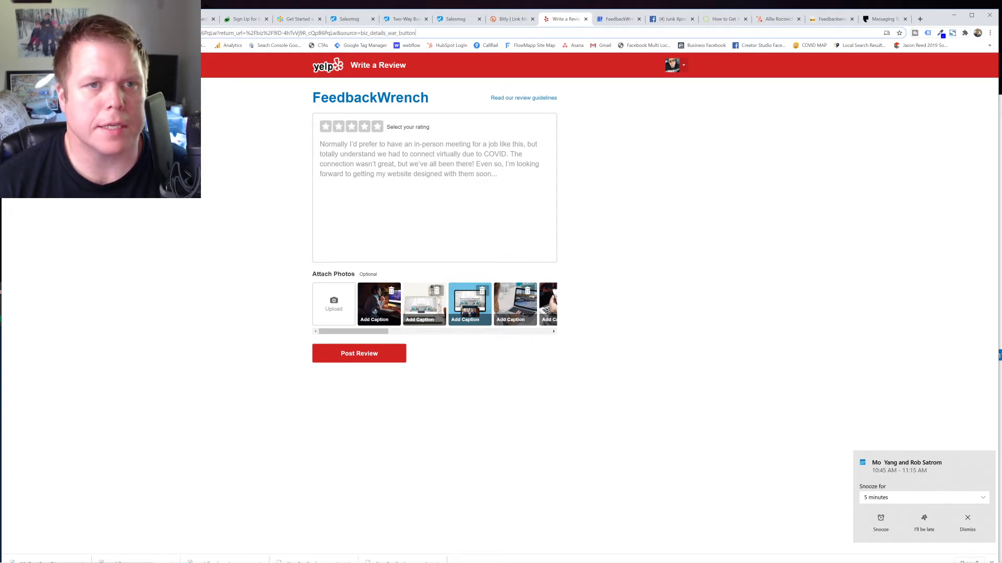
key("ctrl+shift+Left")
key("ctrl+shift+Left")
key("ctrl+shift+Left")
key("ctrl+shift+Left")
key("ctrl+shift+Left")
key("ctrl+shift+Left")
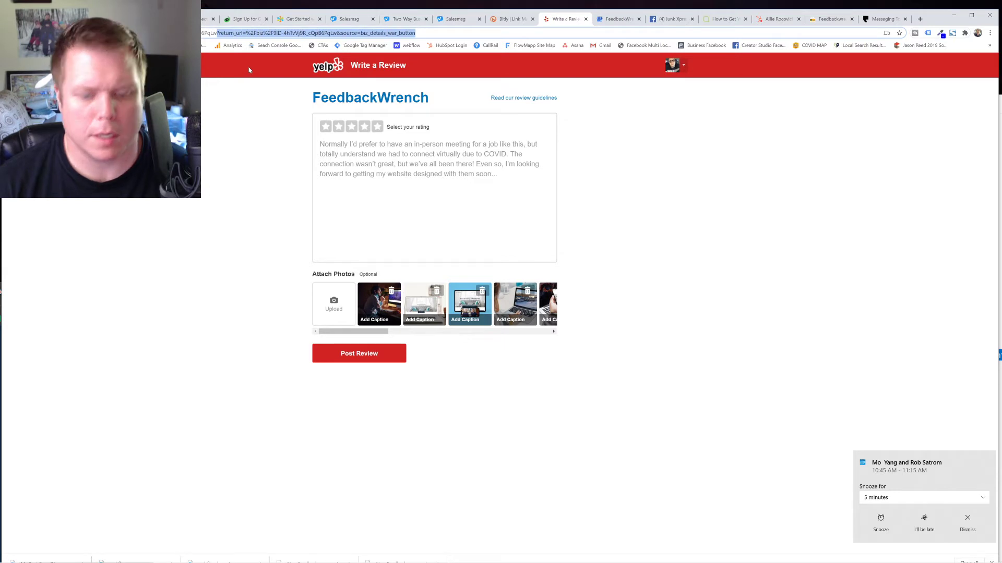
key("BackSpace")
key("ctrl+a")
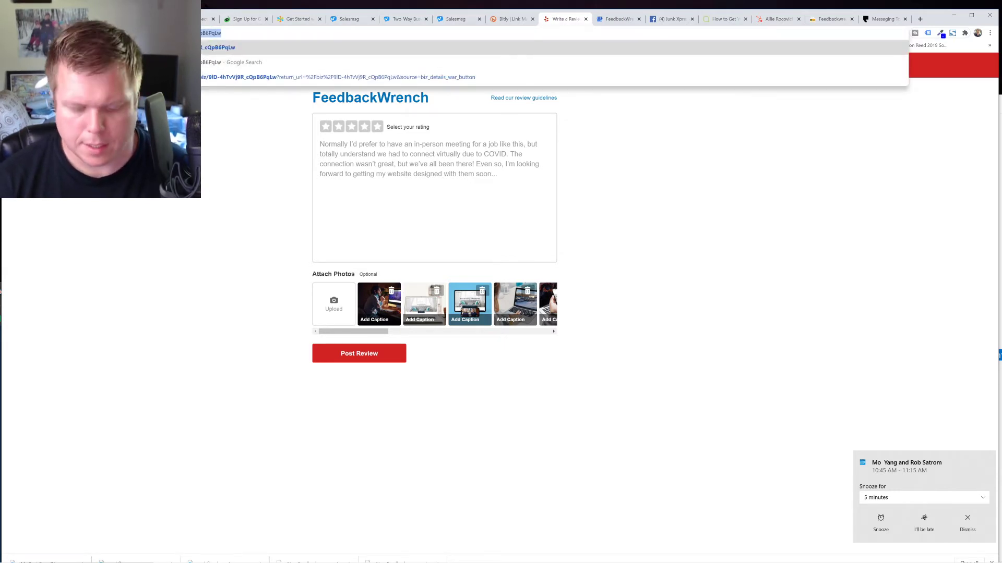
key("Return")
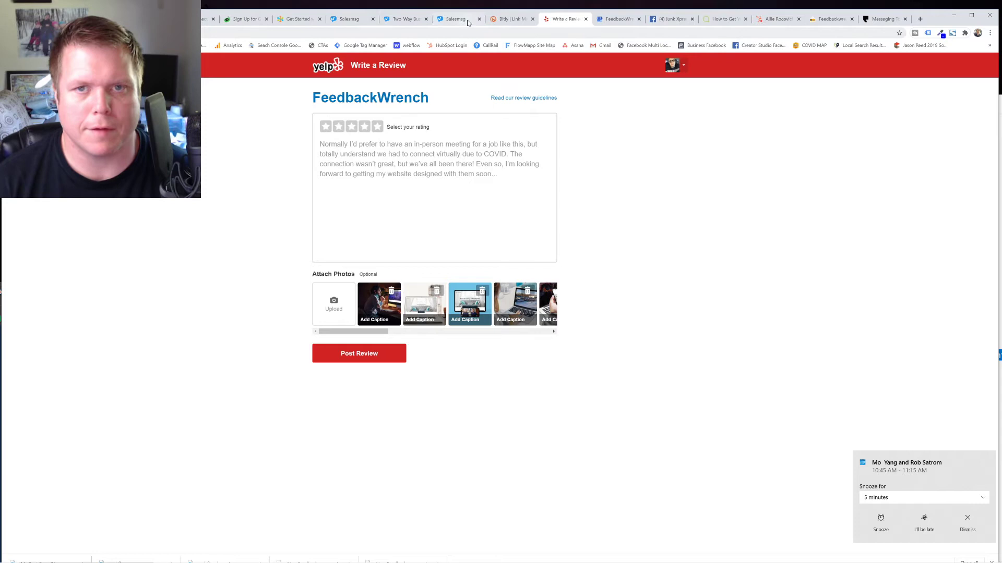
Shorten the Yelp review URL in Bitly, titled 'Feedbackwrench YELP L' with tag feedbackwrench.
left_click(510, 20)
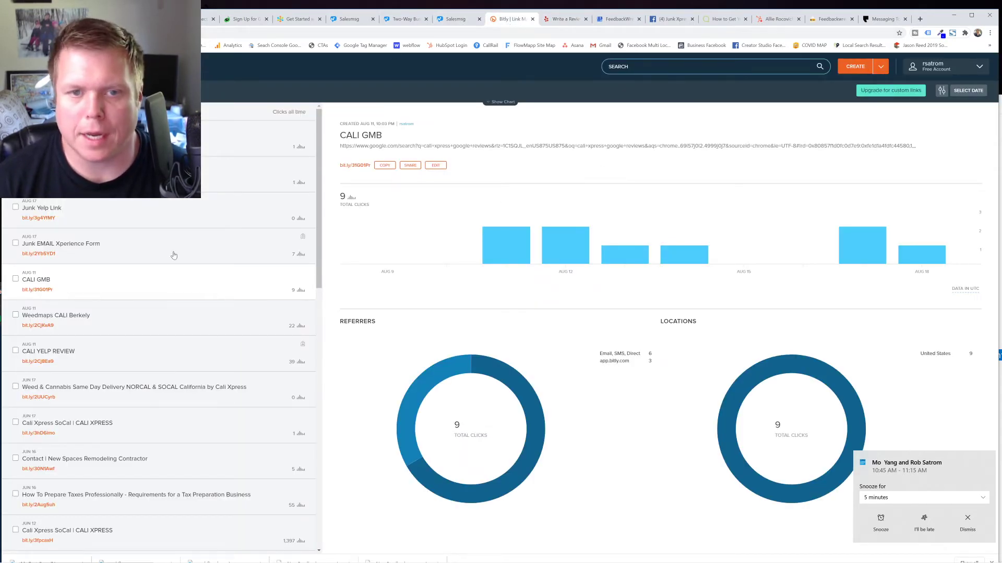
left_click(858, 68)
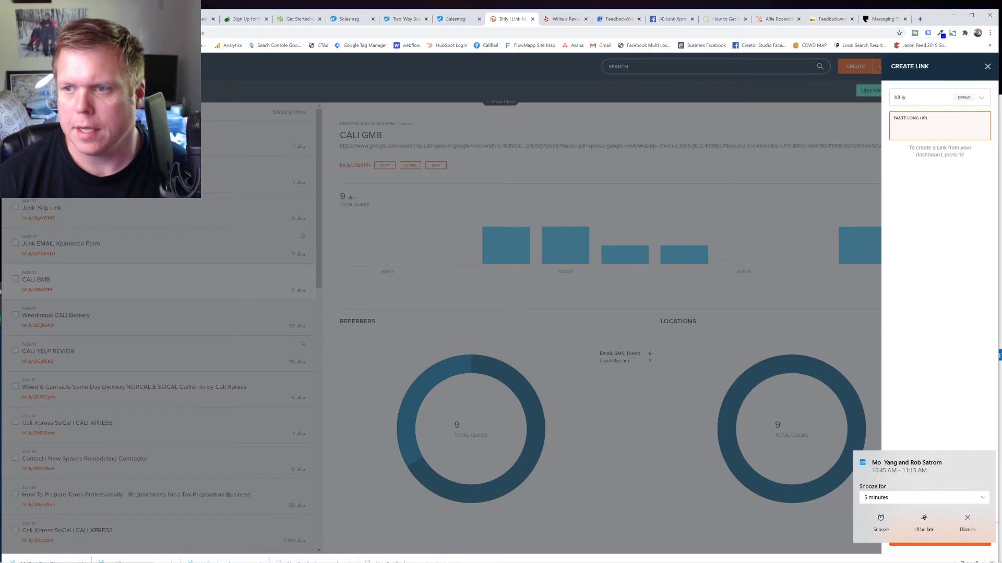
type("https://www.yelp.com/writeareview/biz/9lD-4hTvVJ9R_cQpB6PqLw")
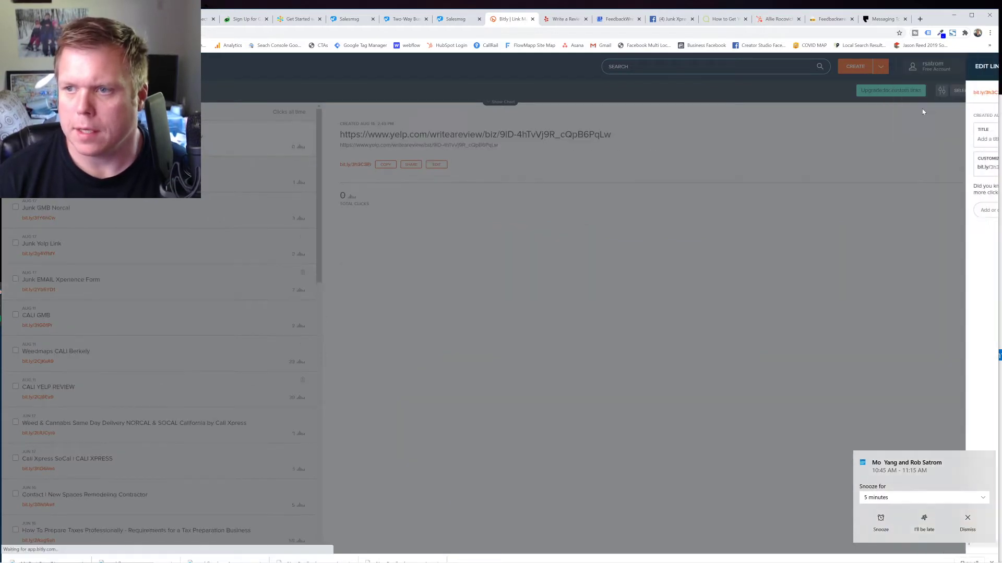
left_click(935, 137)
type("F")
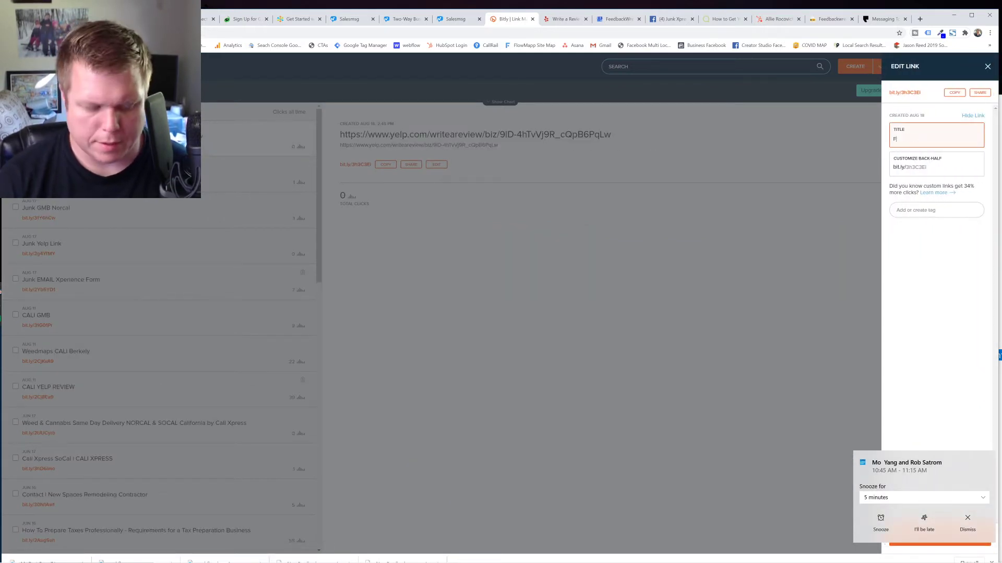
type("eedbackwrench Y")
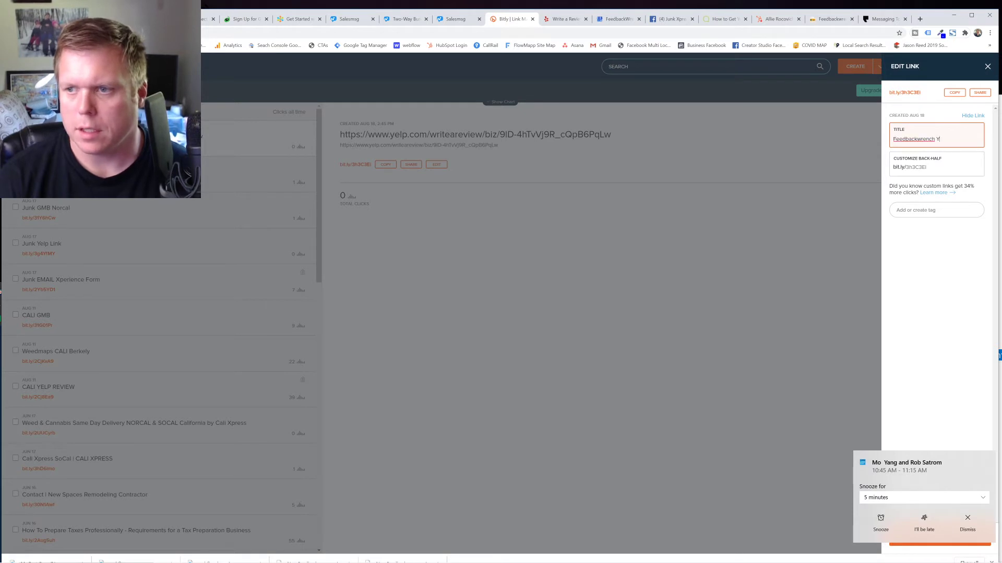
type("ELP Link")
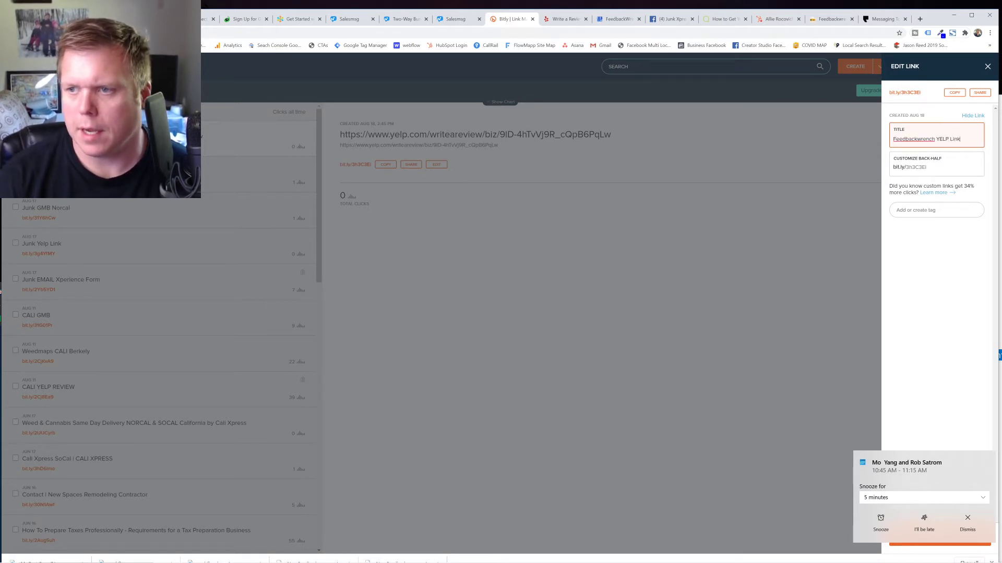
left_click(946, 211)
type("fe")
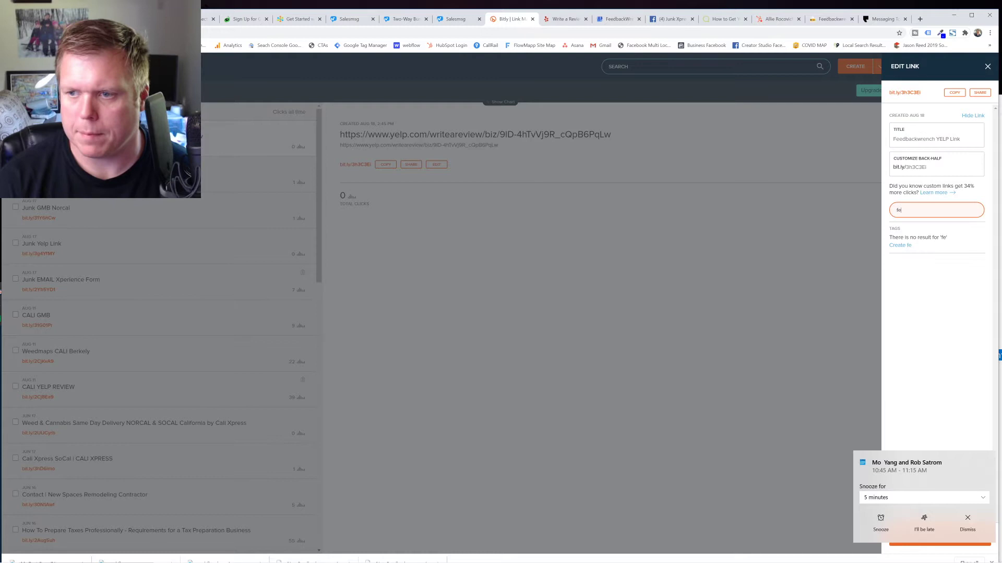
type("edback")
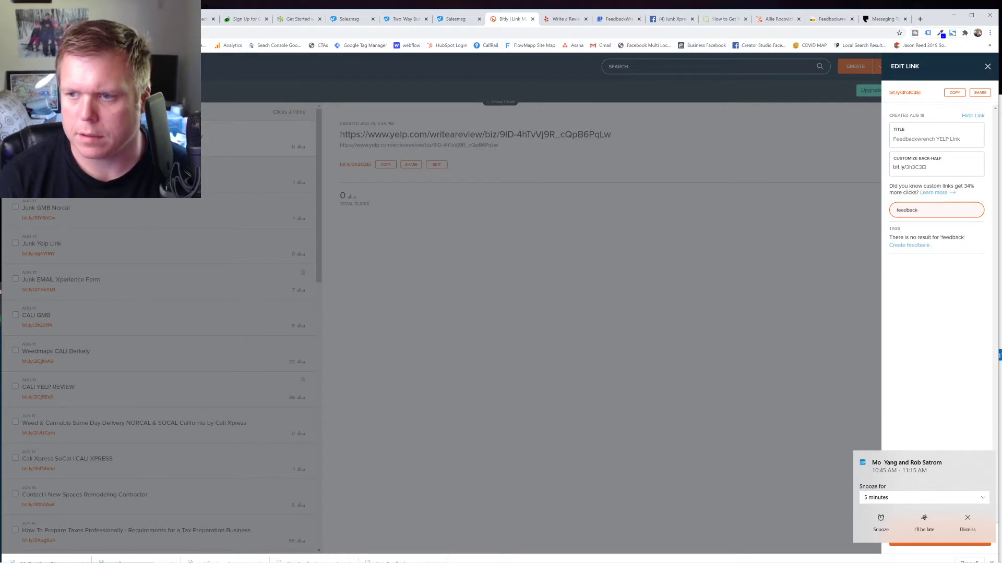
type("wrench")
key("Return")
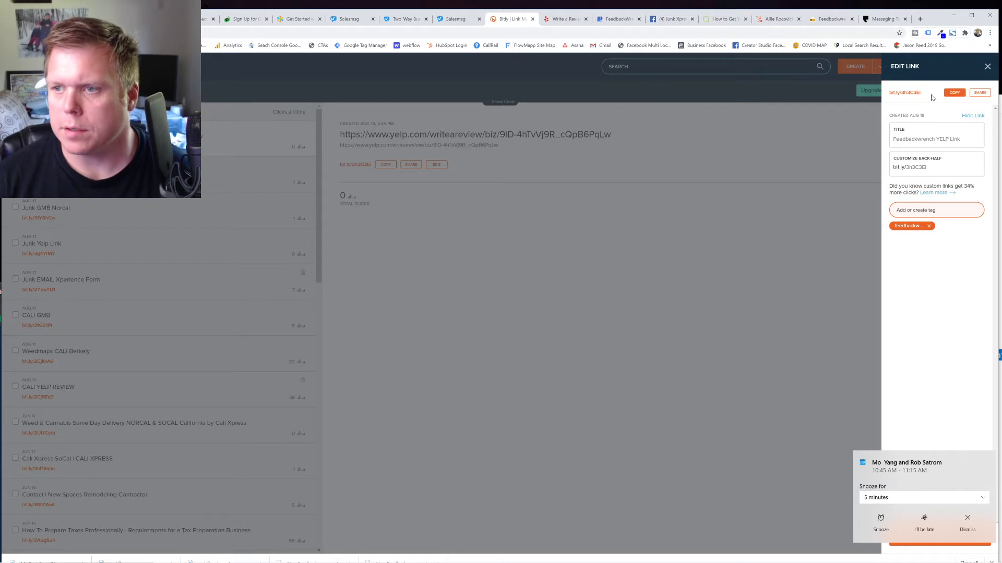
left_click(987, 66)
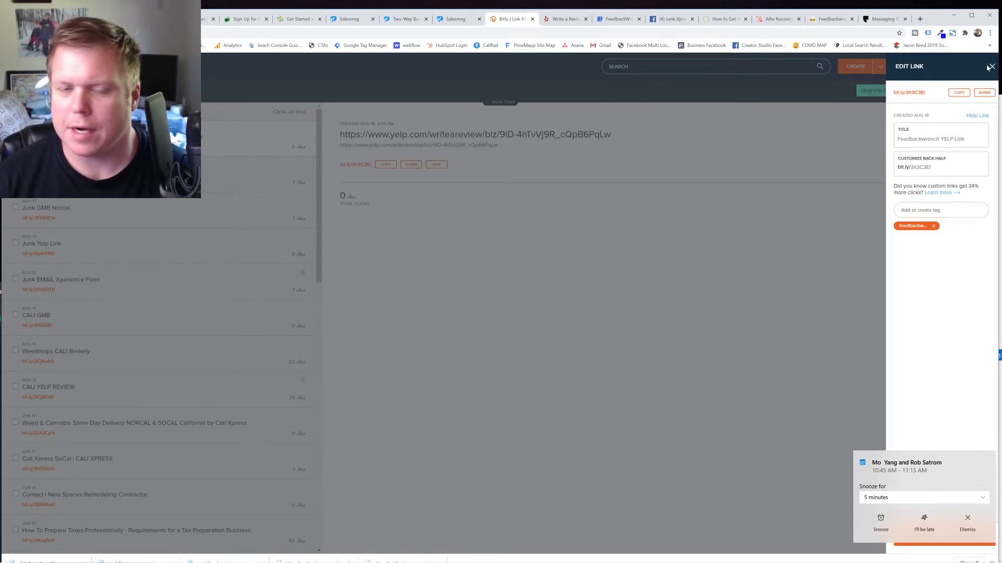
Retitle the Yelp short link to 'Feedbackwrnehc YELP' and save it.
scroll(207, 149, "down", 1)
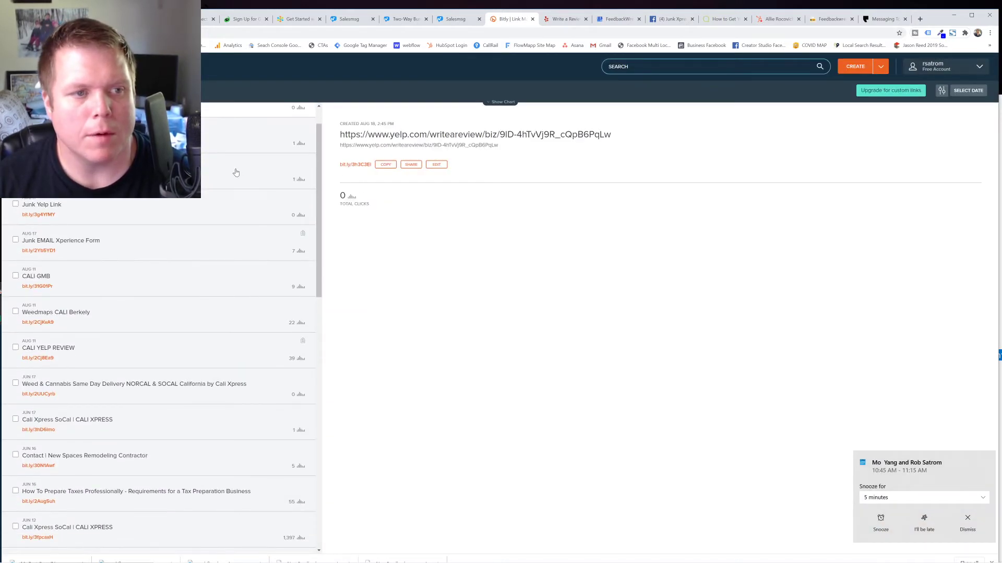
scroll(207, 149, "up", 1)
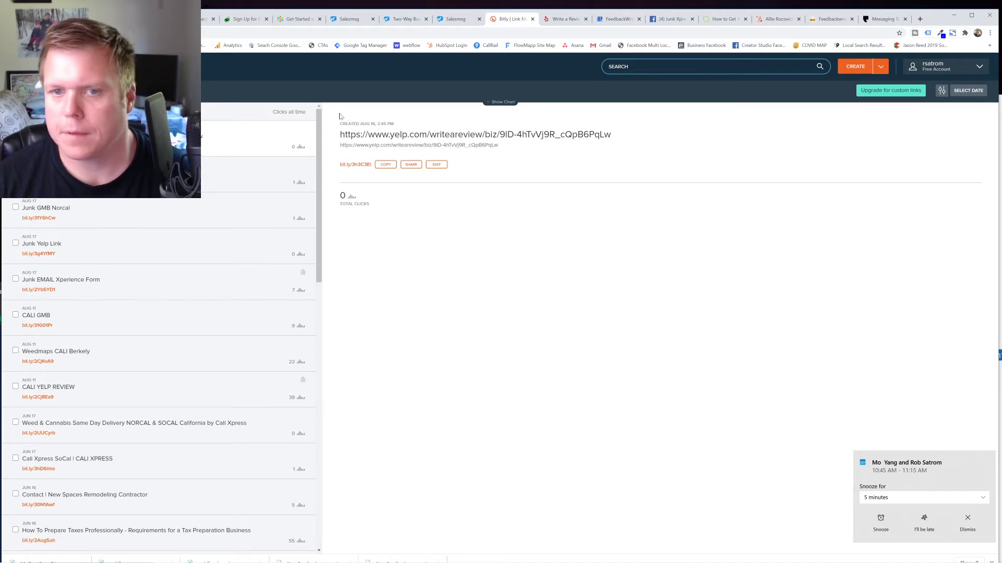
left_click(437, 164)
left_click(923, 138)
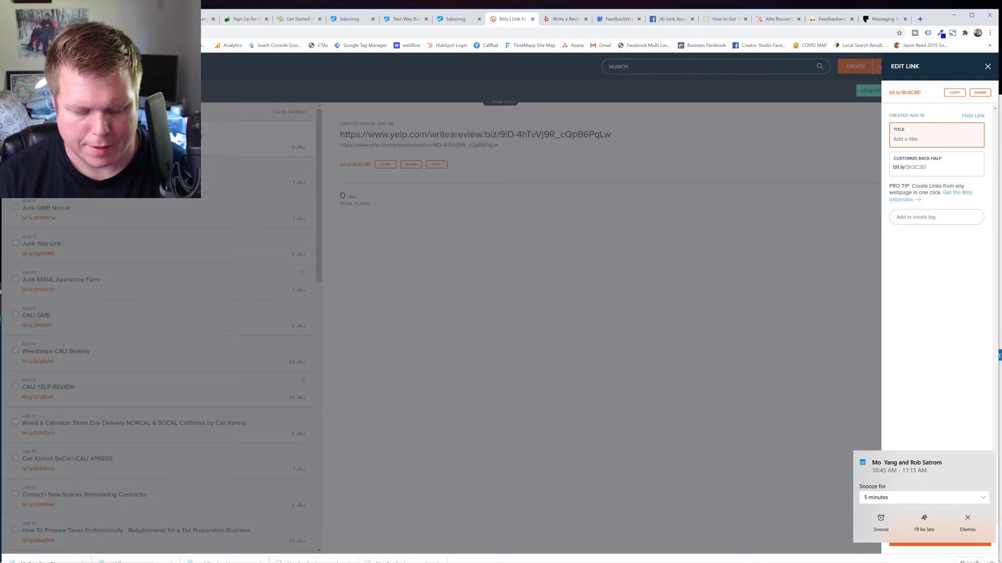
type("Feedbackwrnehc")
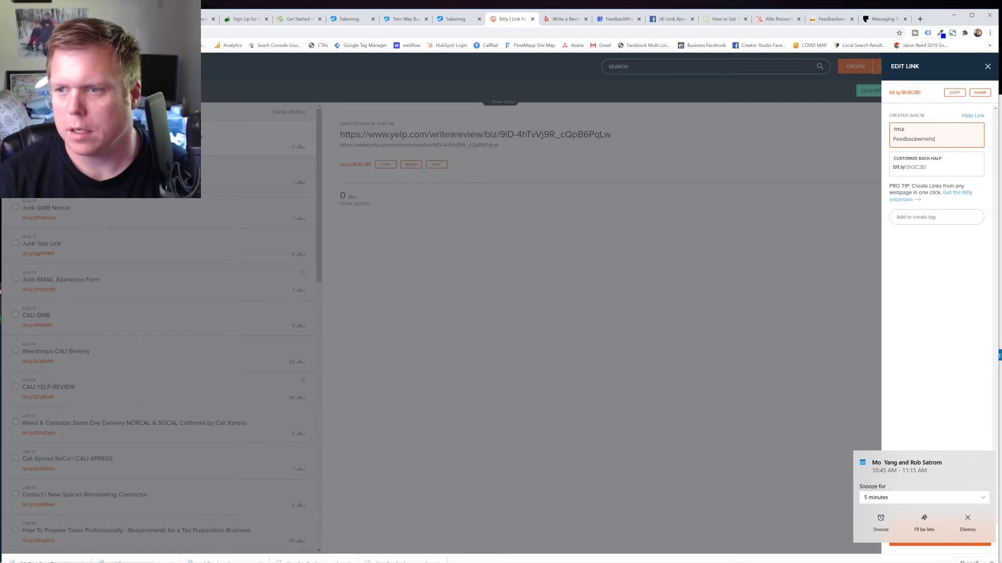
type(" YELP")
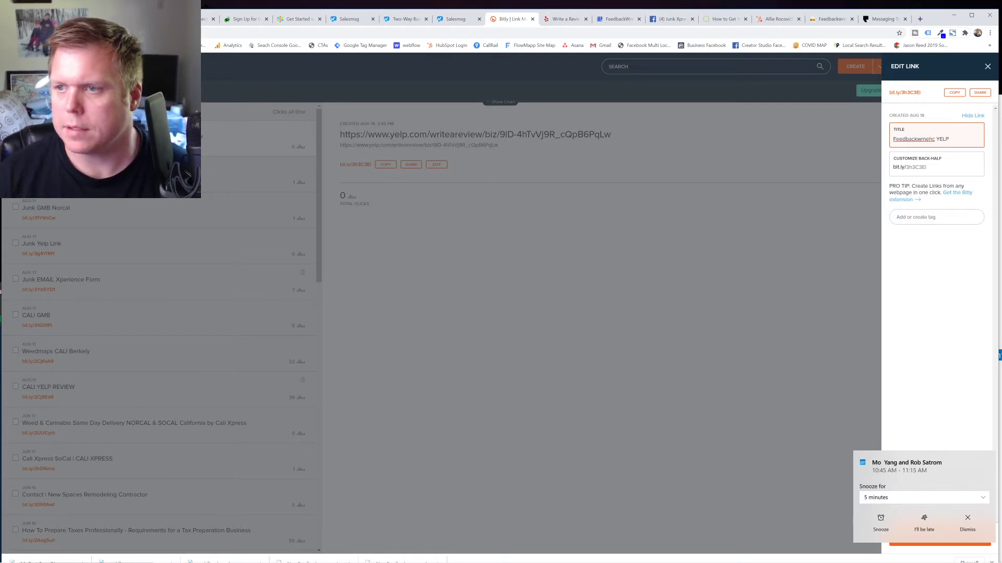
left_click(951, 333)
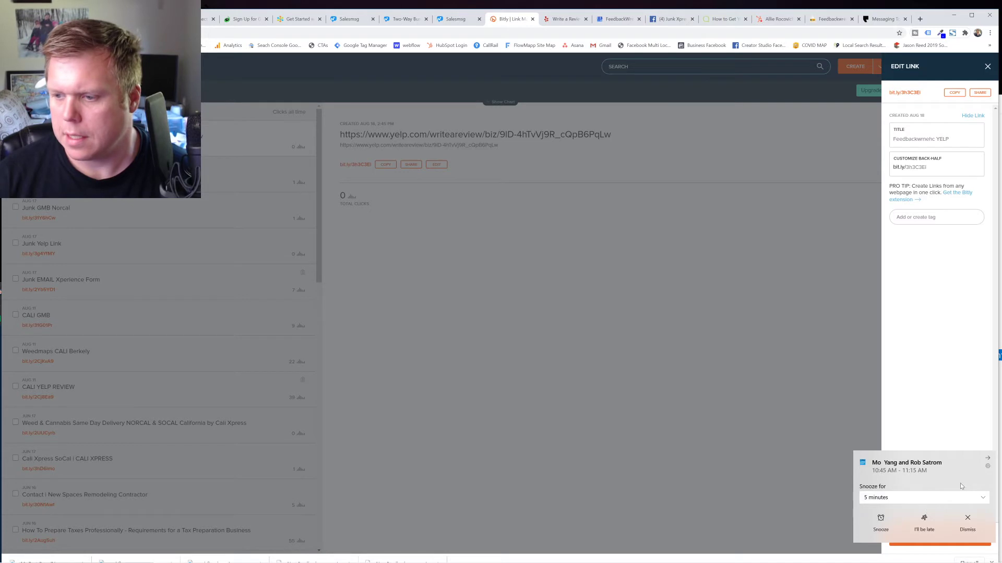
left_click(988, 458)
left_click(953, 539)
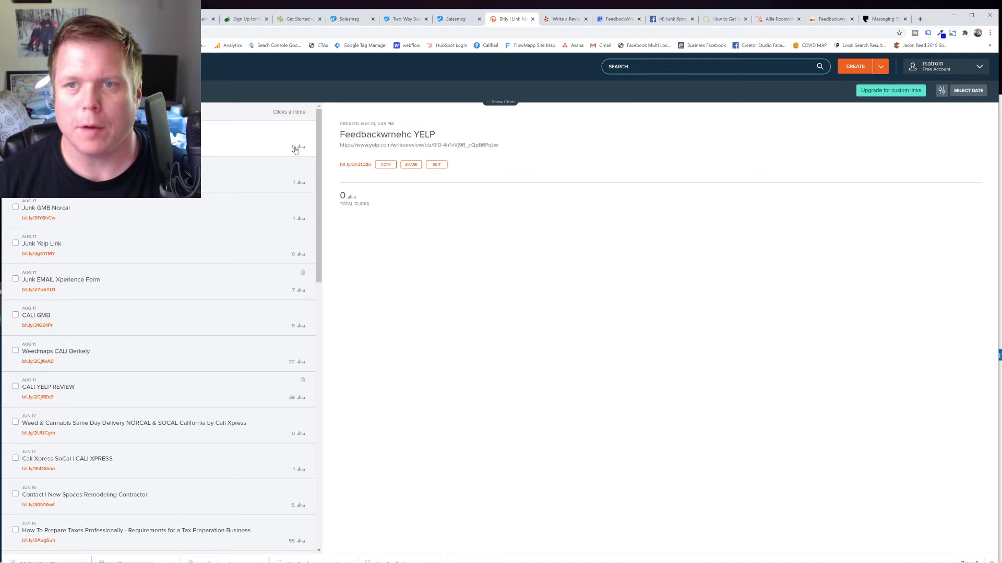
Switch to Google My Business and scroll down to the Get more reviews section.
key("ctrl+Tab")
key("ctrl+Tab")
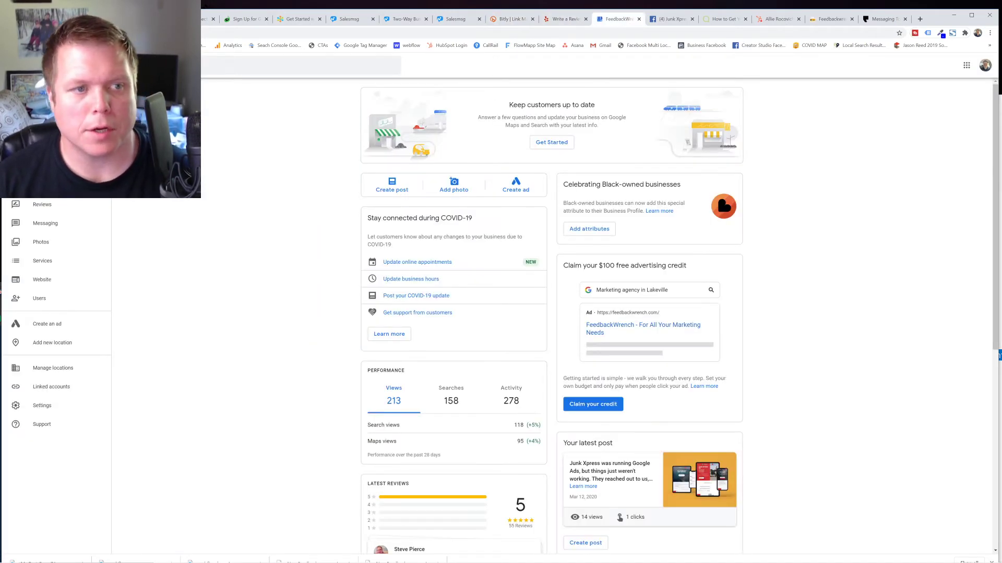
left_click(966, 66)
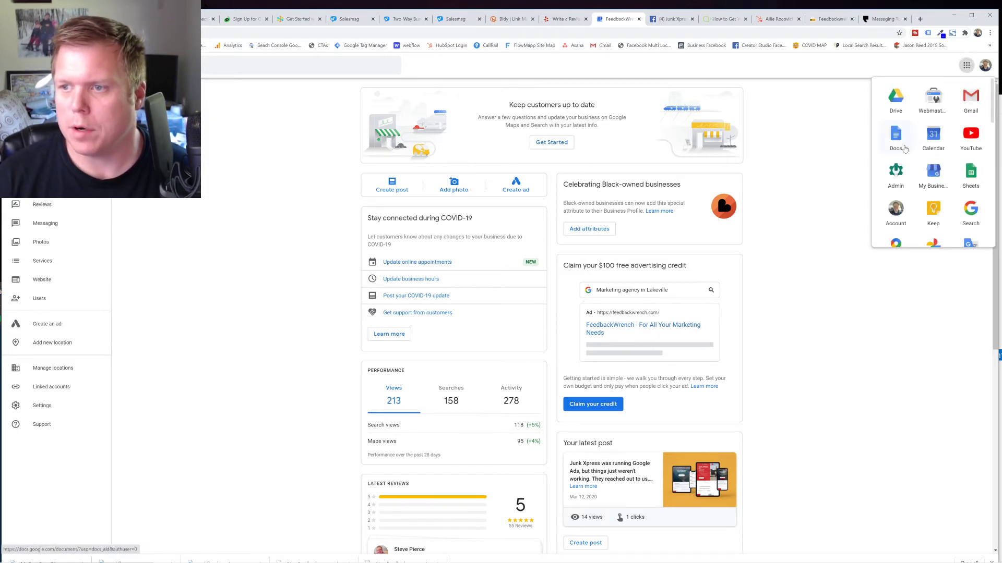
left_click(330, 203)
scroll(330, 203, "down", 2)
scroll(330, 203, "down", 3)
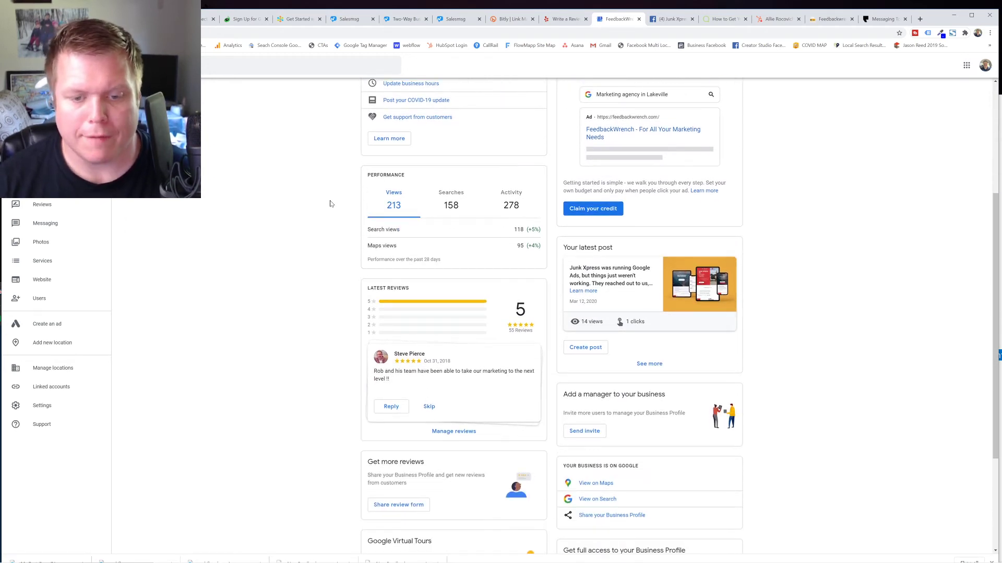
scroll(331, 203, "down", 2)
scroll(307, 386, "down", 2)
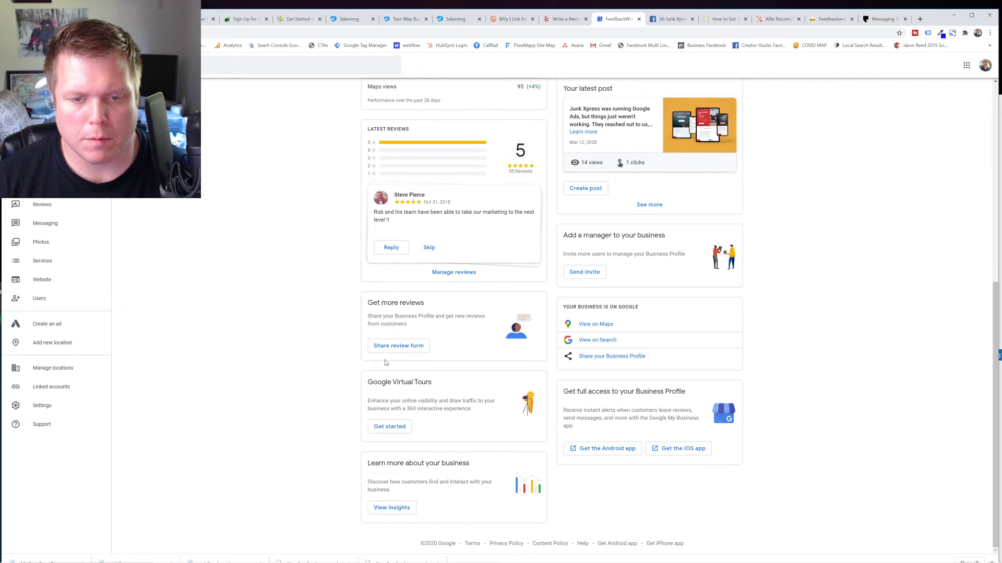
Copy FeedbackWrench's Google review form link and paste it into a new tab.
left_click(406, 347)
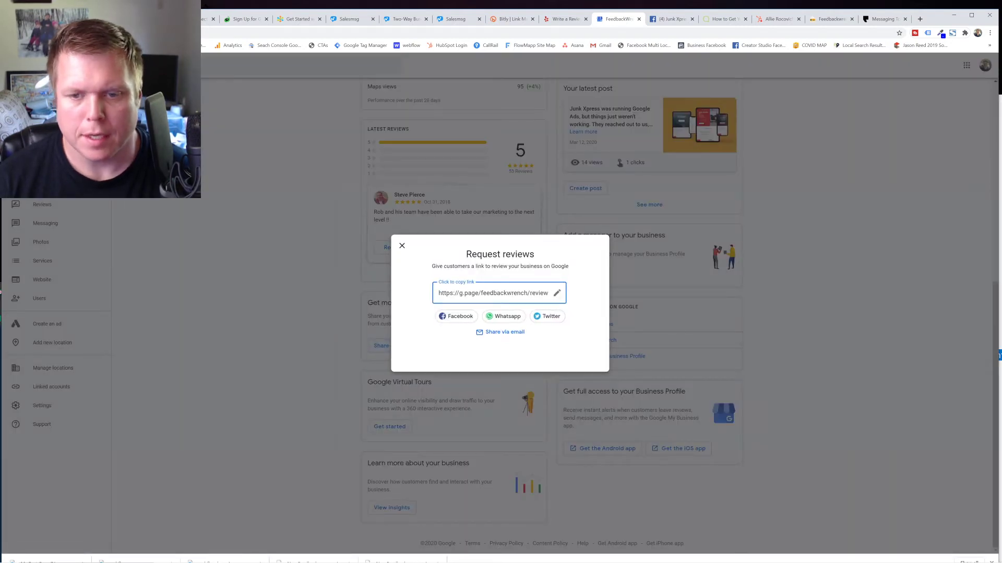
left_click(493, 293)
key("ctrl+c")
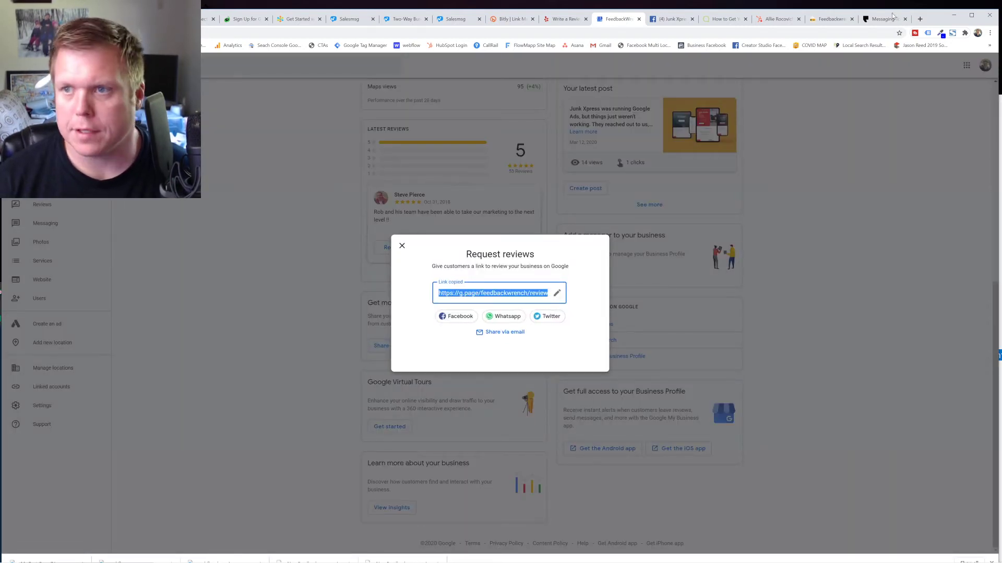
left_click(920, 19)
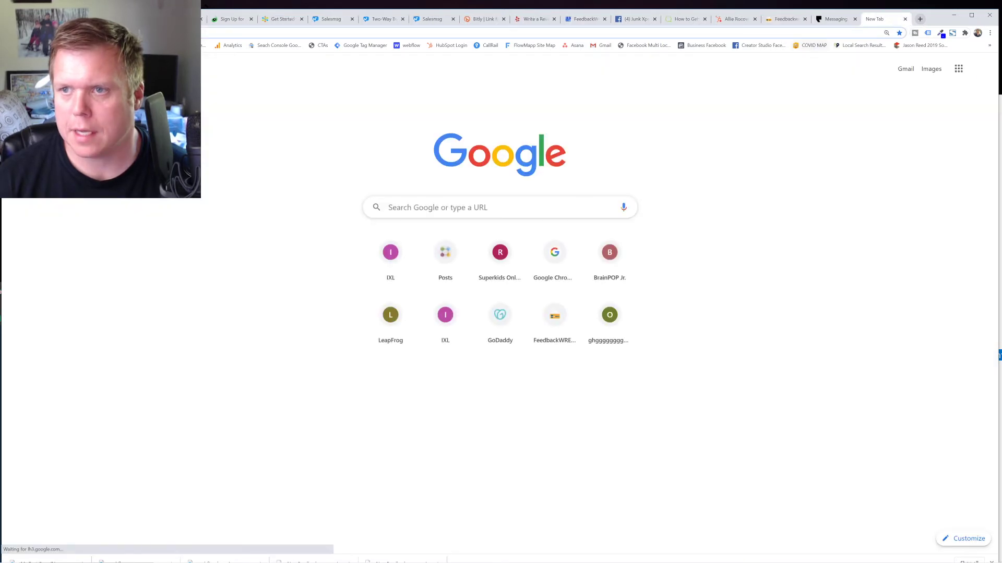
key("ctrl+v")
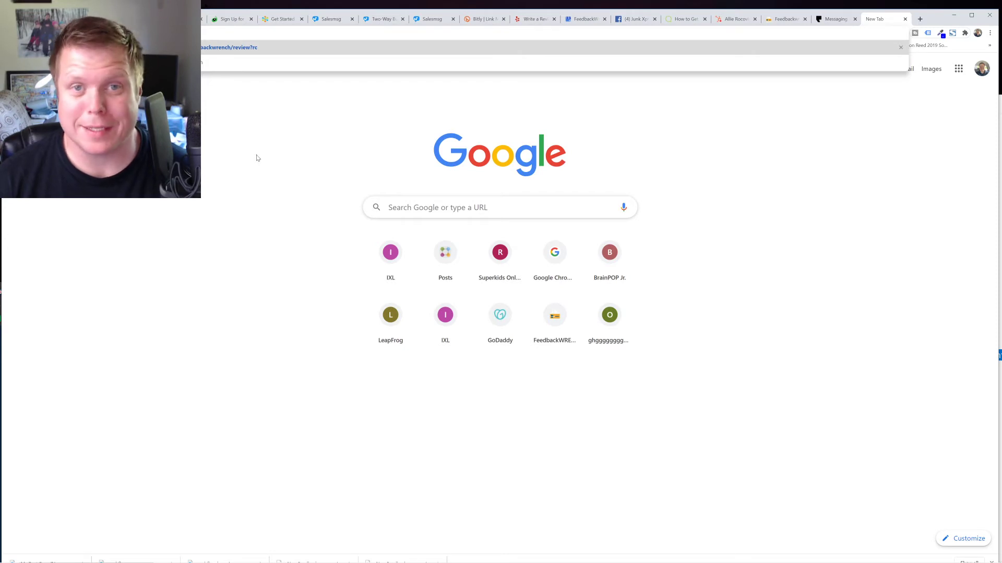
Shorten the g.page review link in Bitly and title it 'FEEDBACKWRENCH GMB'.
left_click(485, 20)
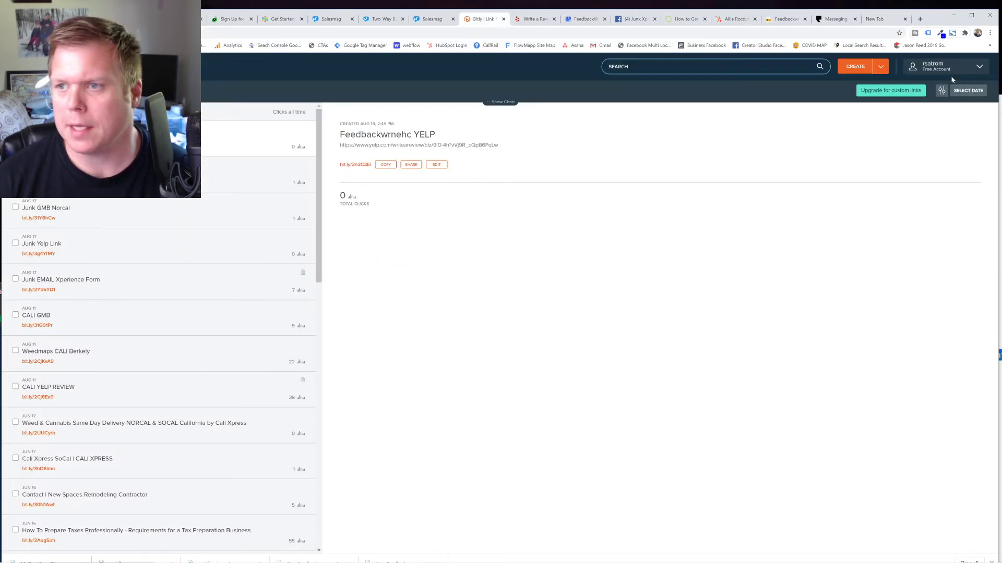
left_click(867, 70)
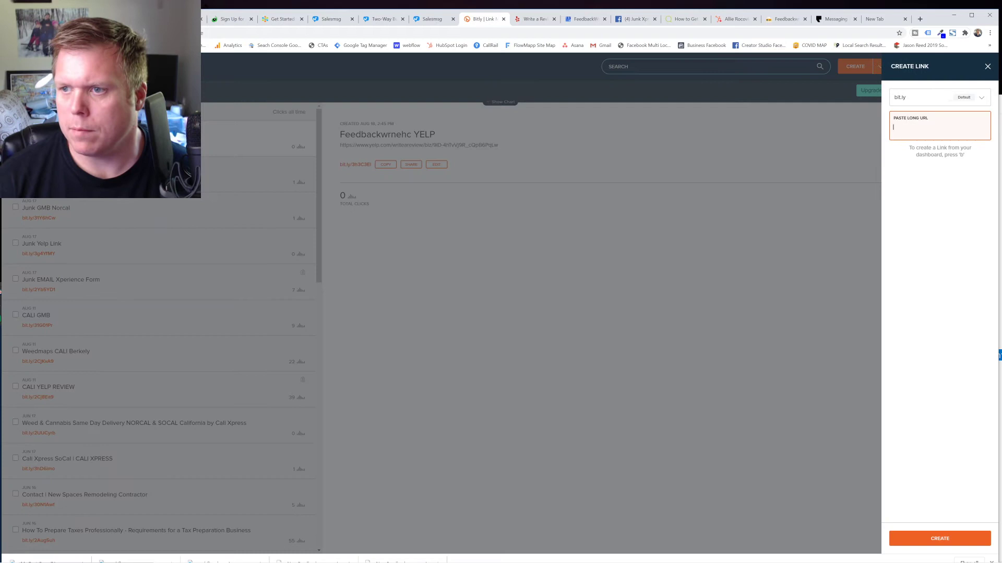
type("https://g.page/feedbackwrench/review?rc")
key("Return")
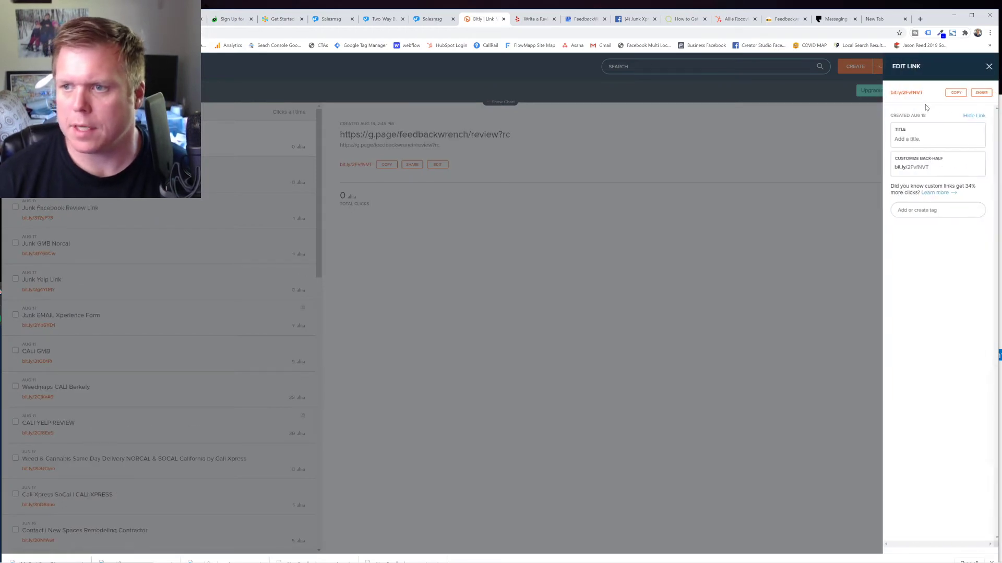
left_click(923, 136)
type("FEED")
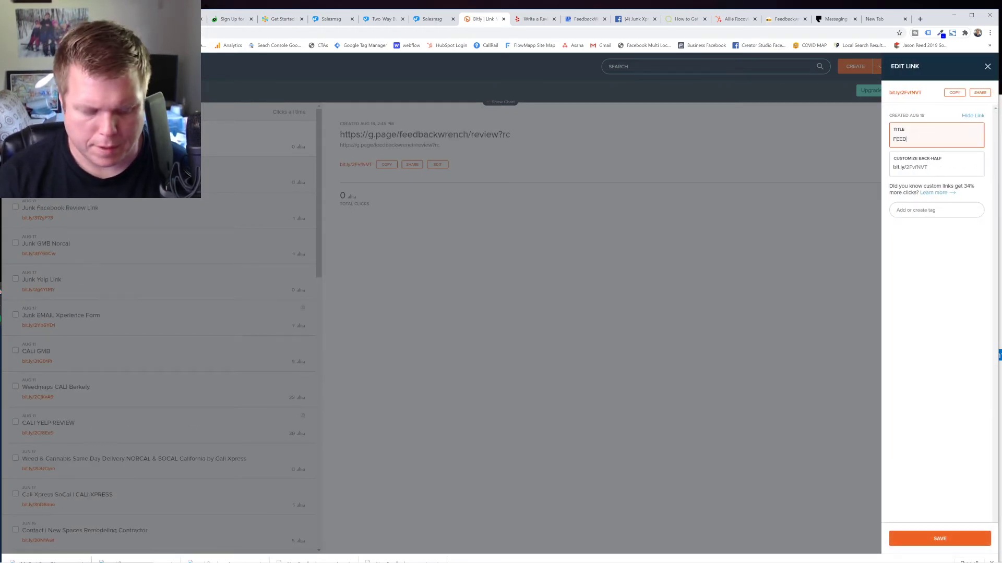
type("BACKWRENCH GM")
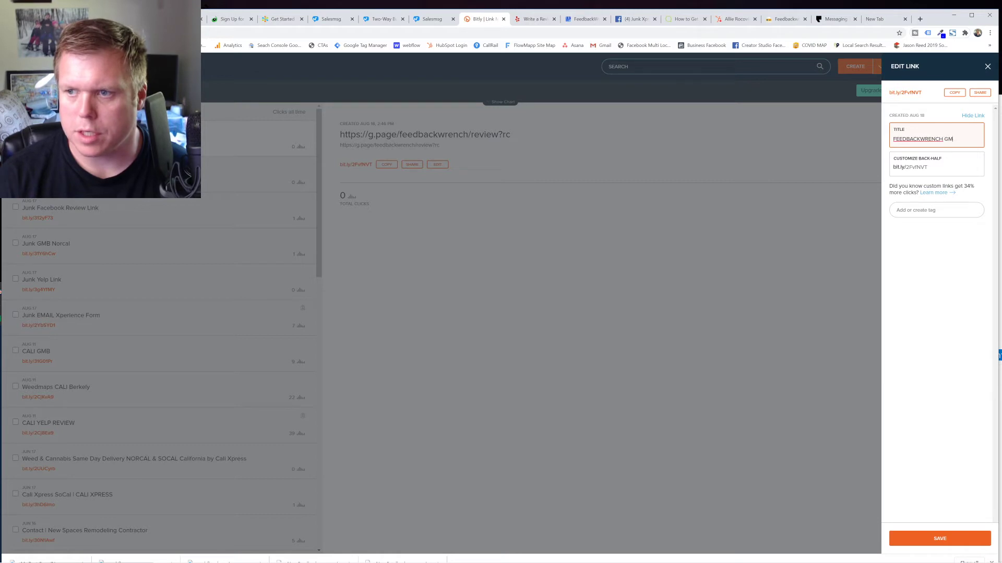
type("B")
left_click(946, 542)
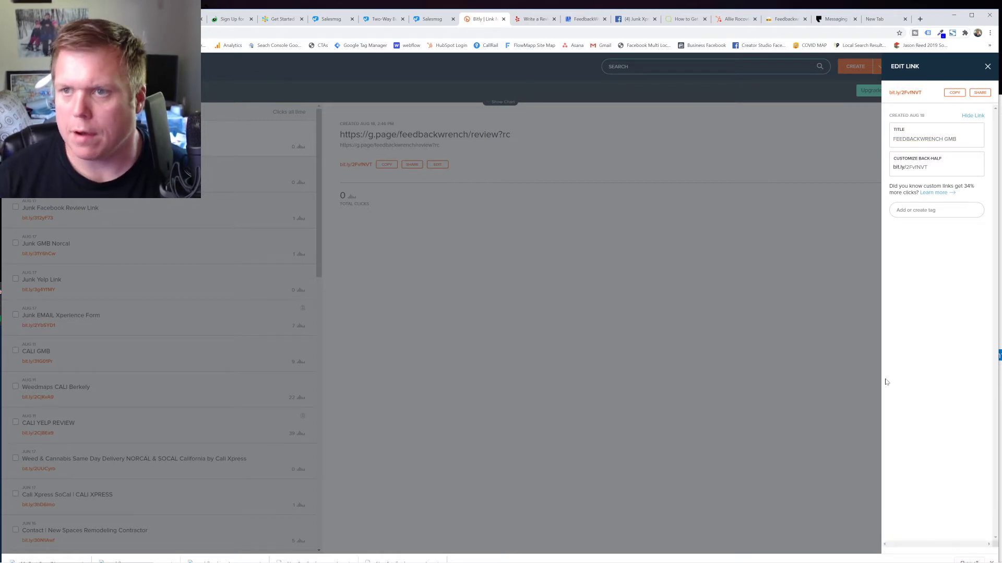
left_click(635, 20)
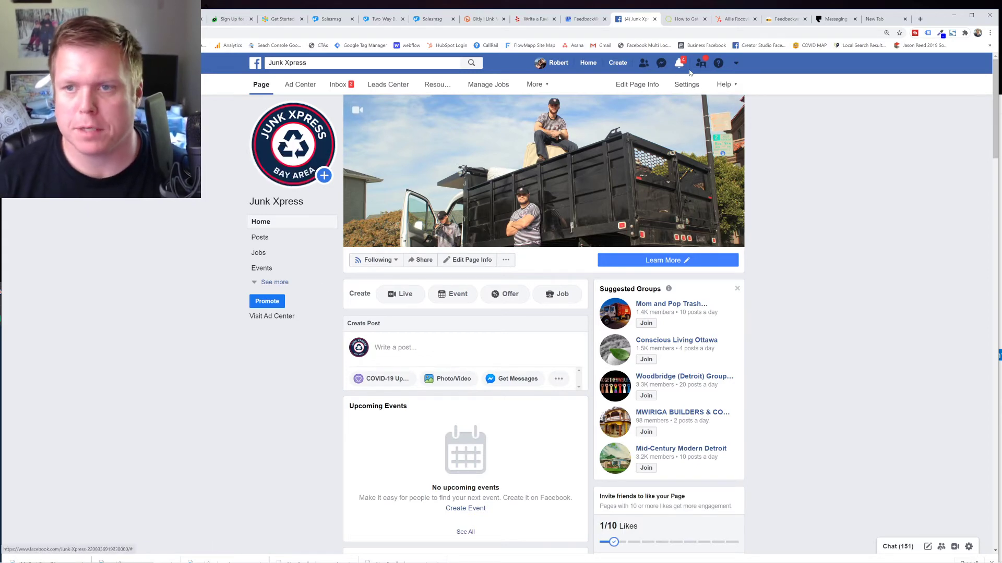
Copy the Reviews tab's shareable URL from Junk Xpress's Templates and Tabs settings.
left_click(698, 86)
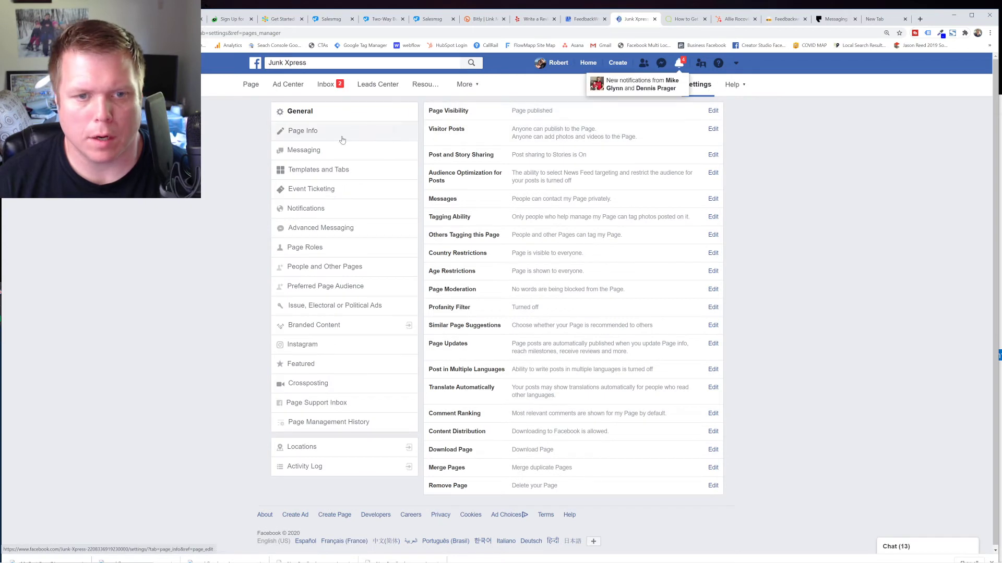
left_click(334, 177)
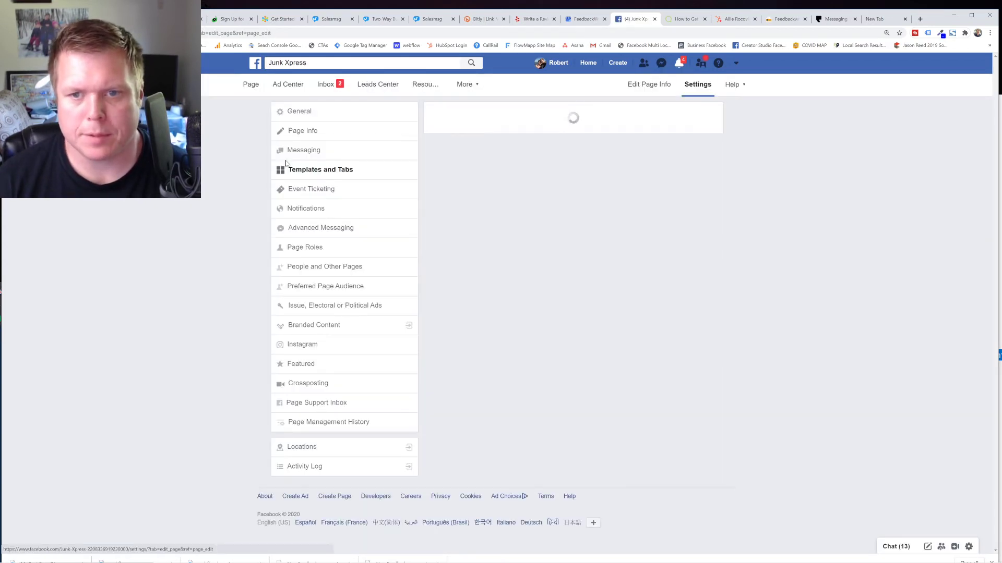
scroll(767, 307, "down", 4)
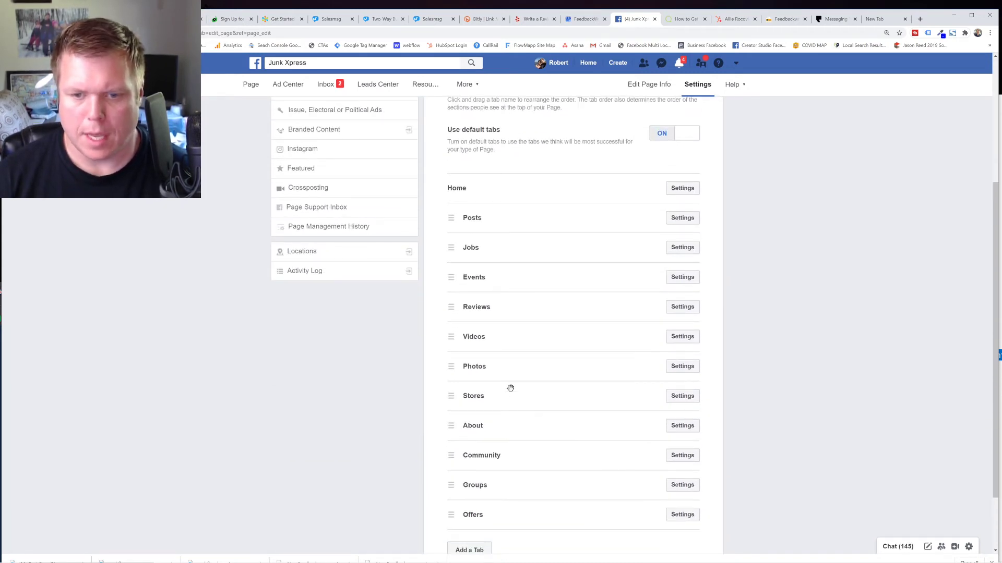
left_click(671, 307)
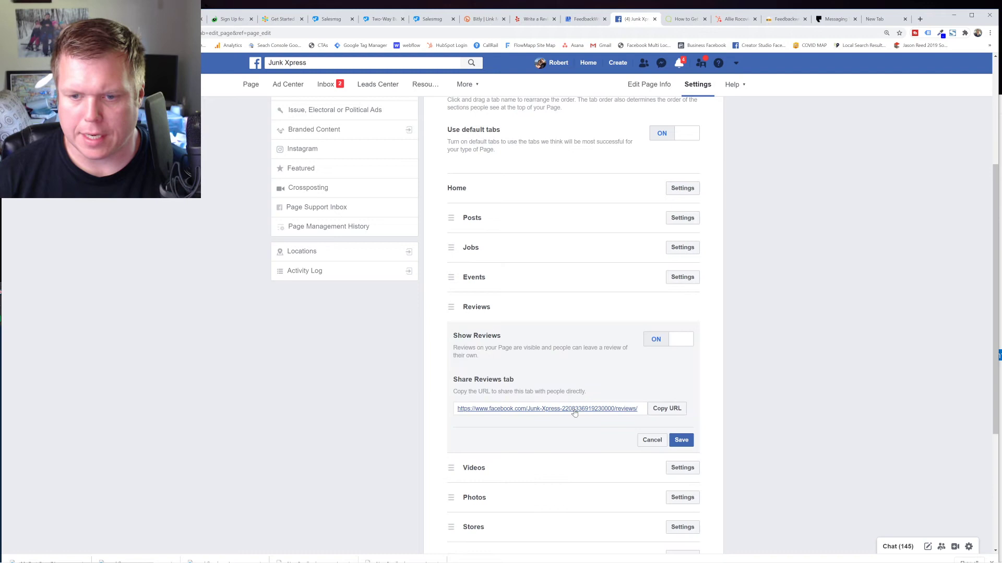
left_click(668, 407)
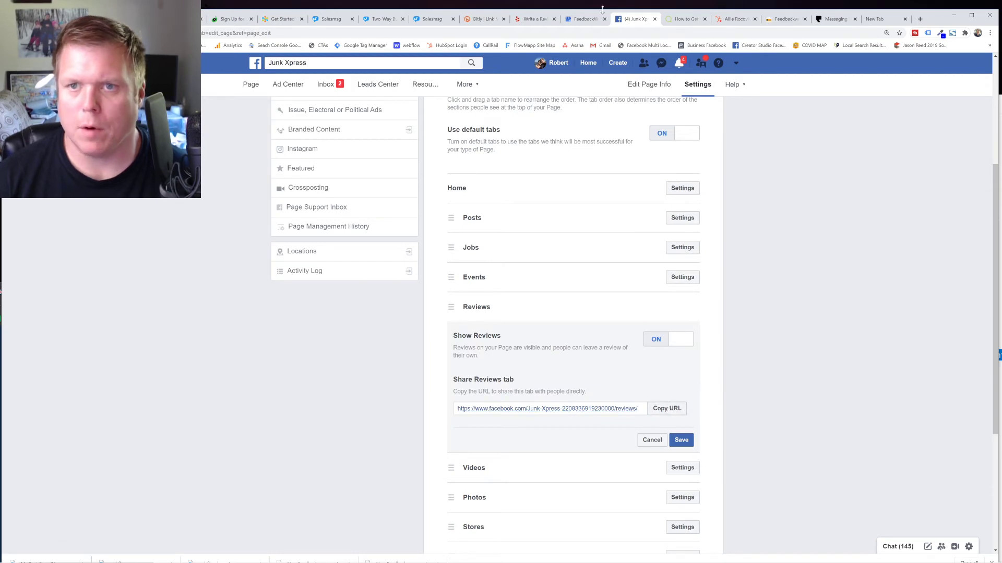
Save the edited Bitly link, then shorten the Facebook reviews URL as a new link.
left_click(484, 20)
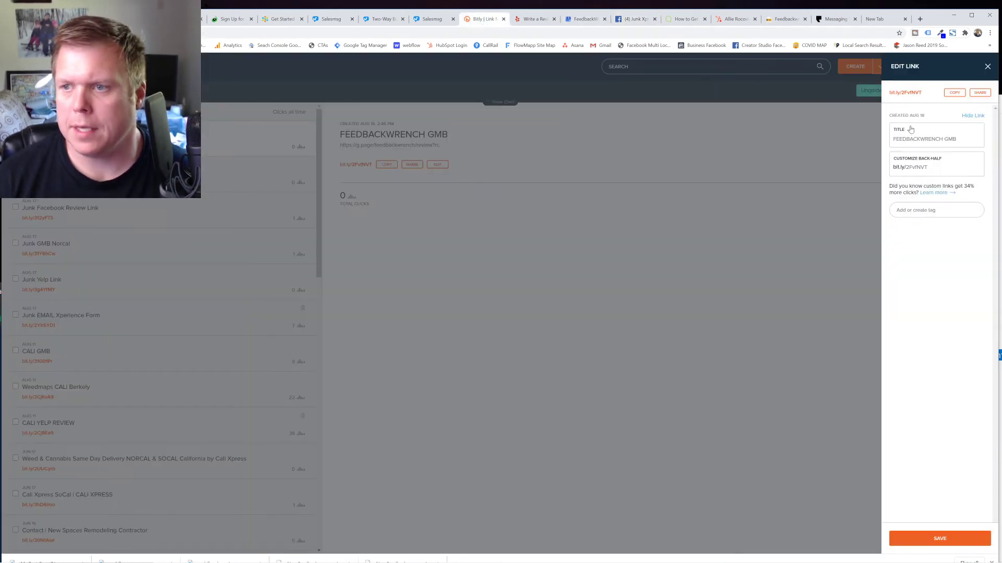
left_click(964, 539)
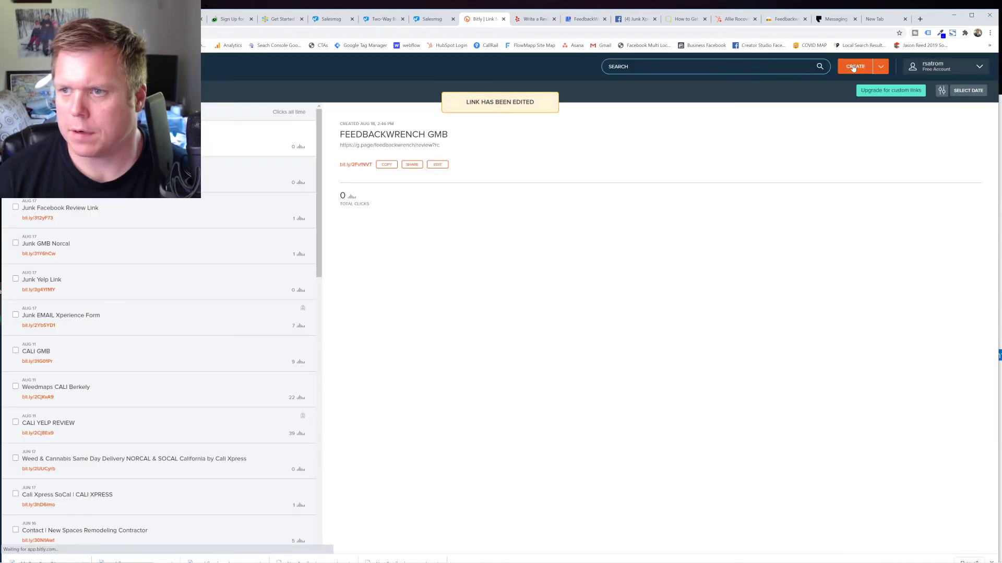
left_click(854, 65)
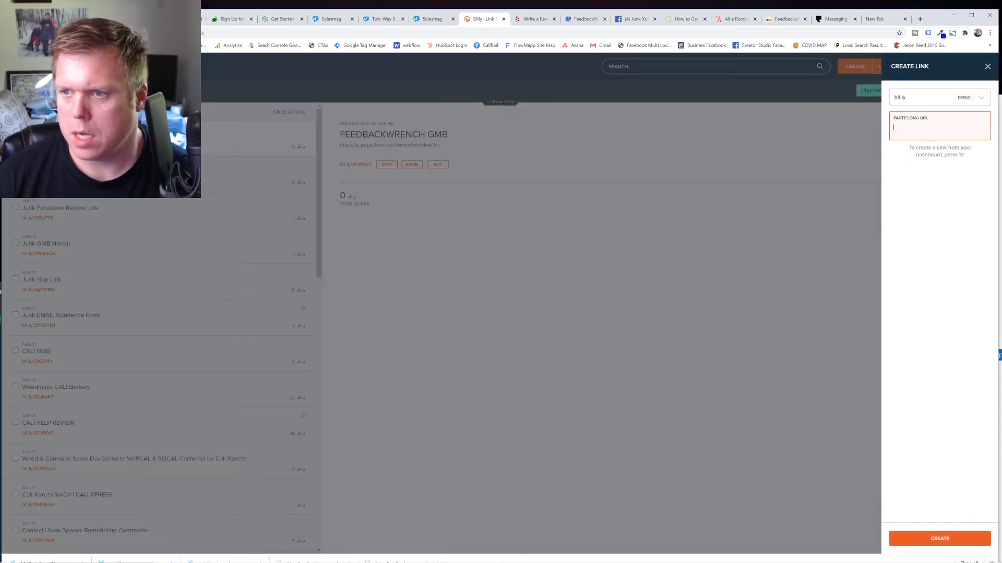
key("ctrl+v")
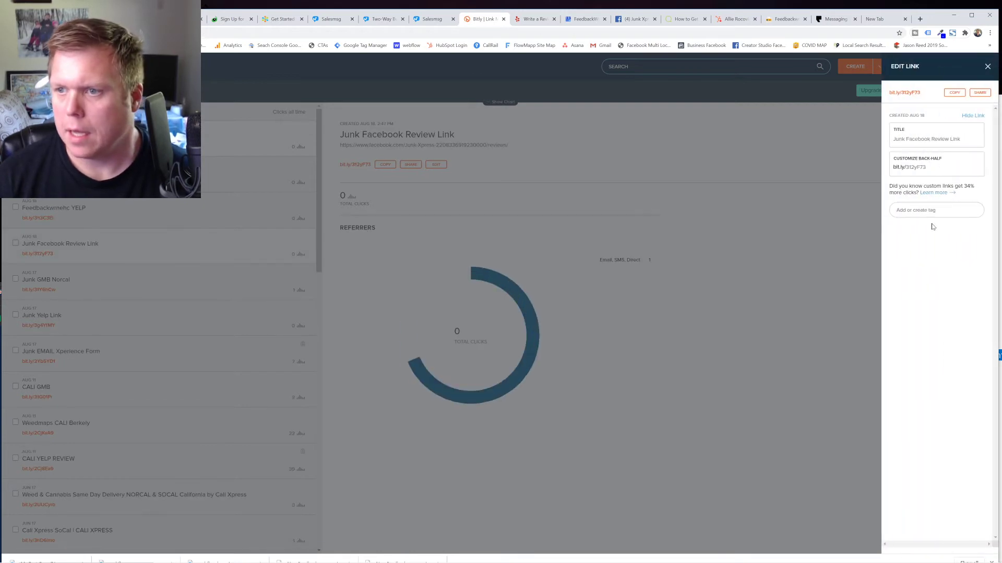
Title the new link 'JUNK FACEBOOK', tag it junk, save it, and return to Salesmsg.
left_click(918, 139)
double_click(918, 139)
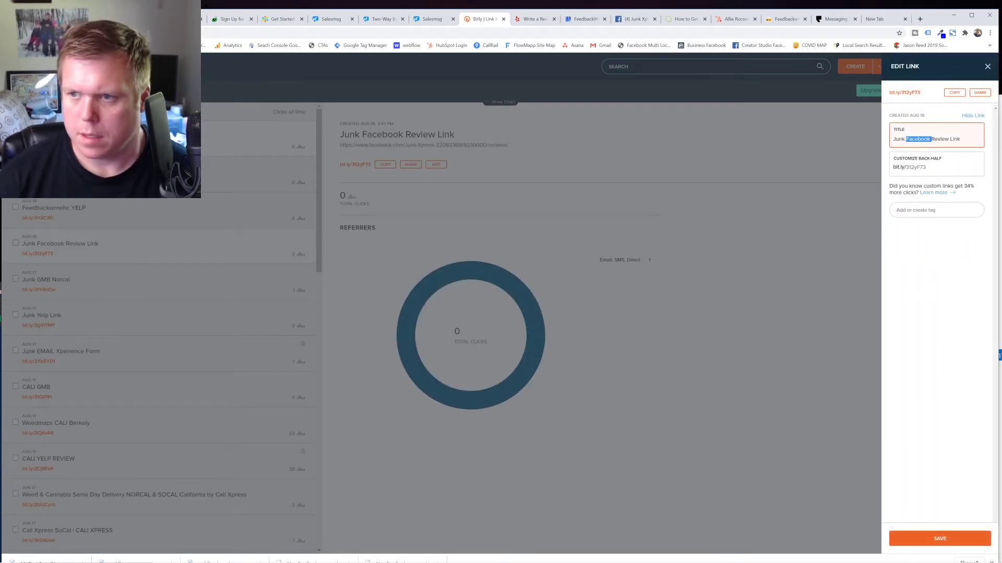
key("ctrl+a")
type("JU")
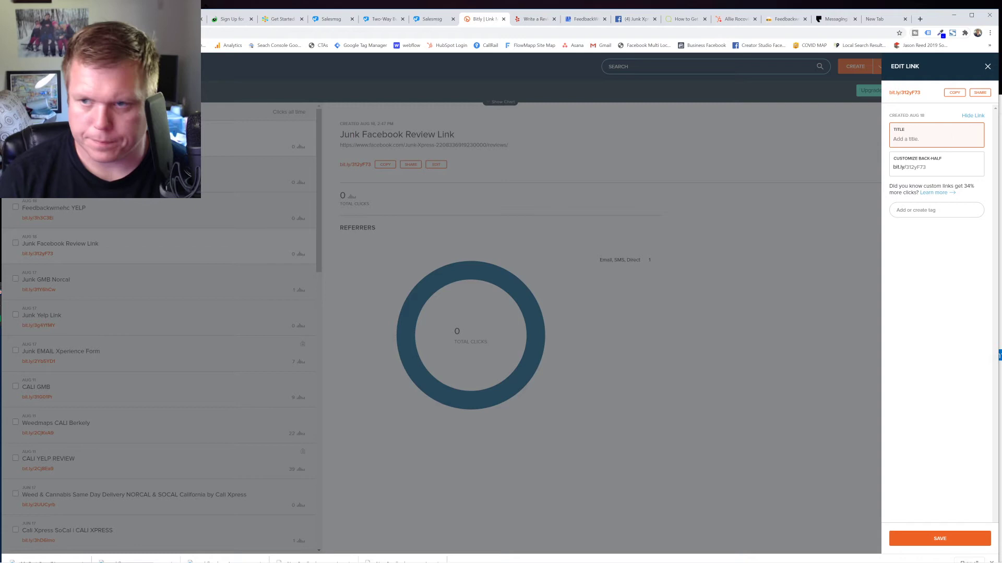
type("NK FACEBOOK")
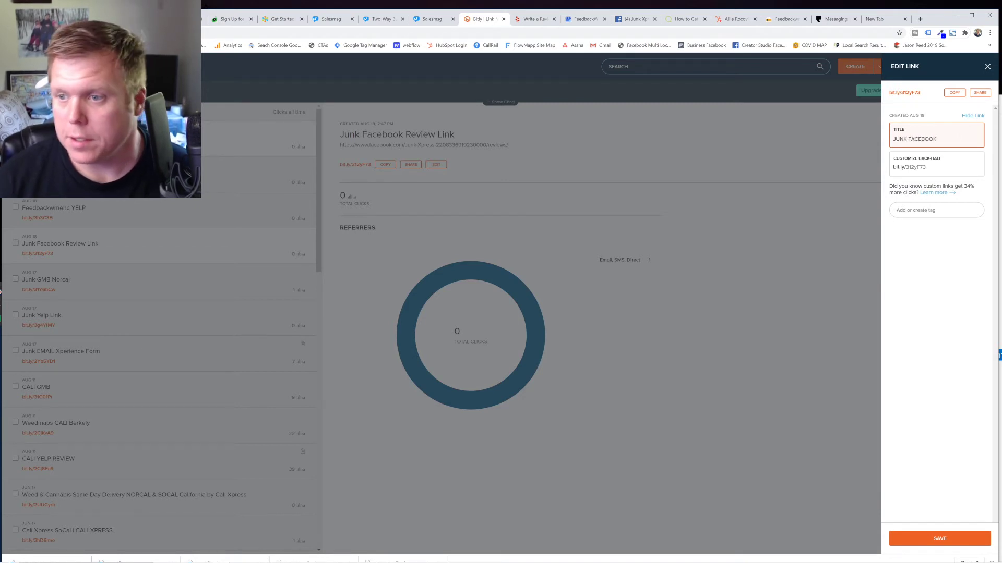
left_click(946, 470)
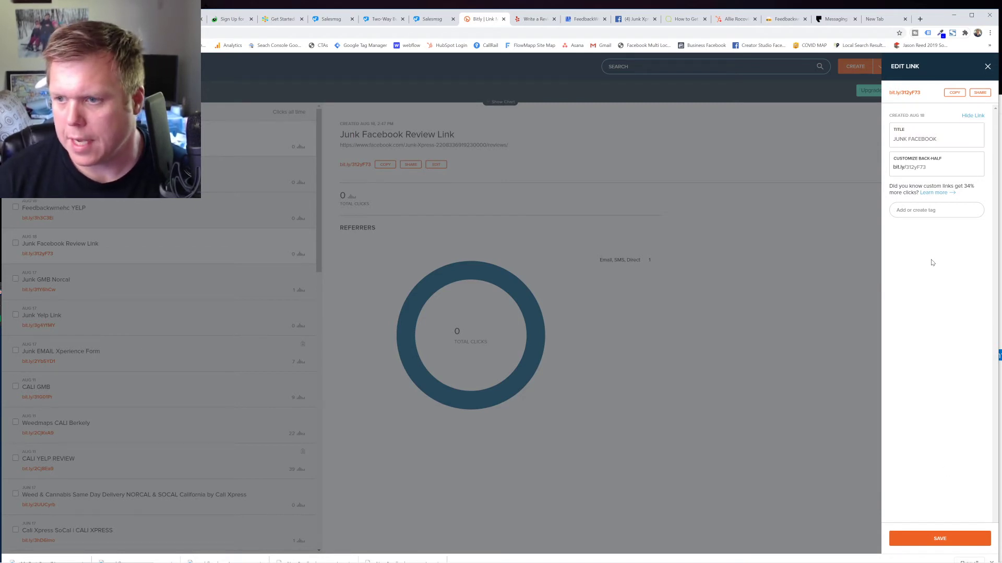
left_click(928, 214)
type("junk")
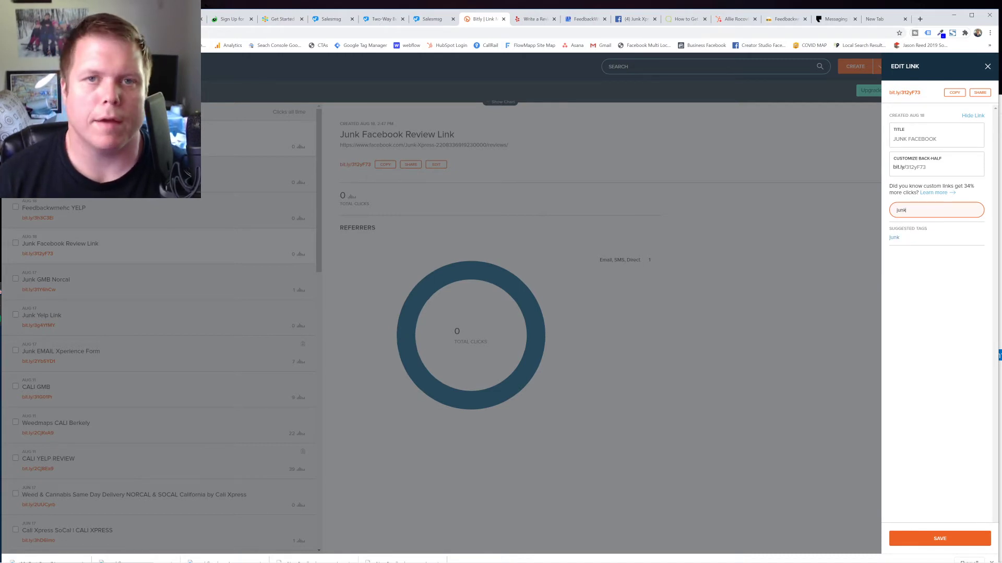
left_click(939, 539)
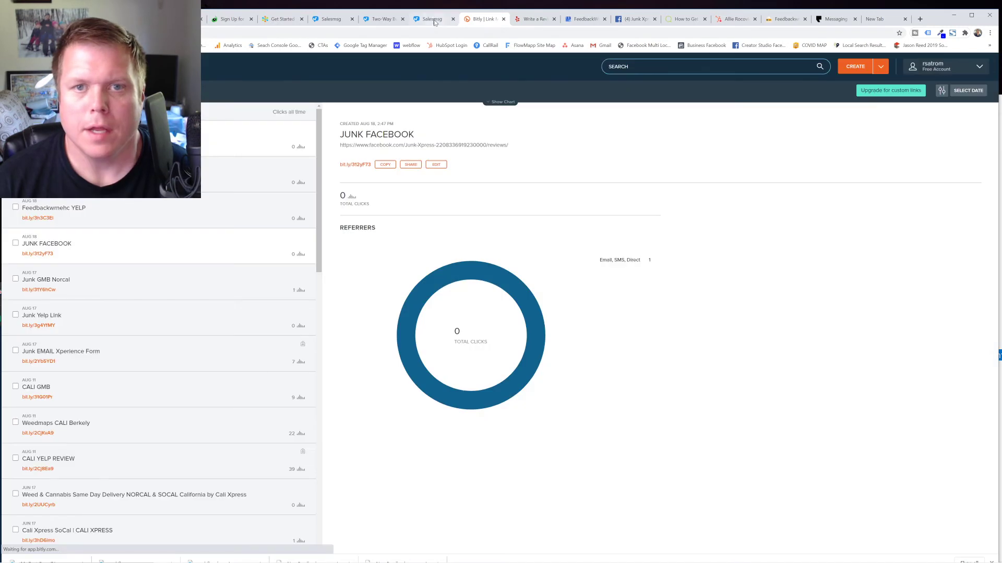
left_click(434, 20)
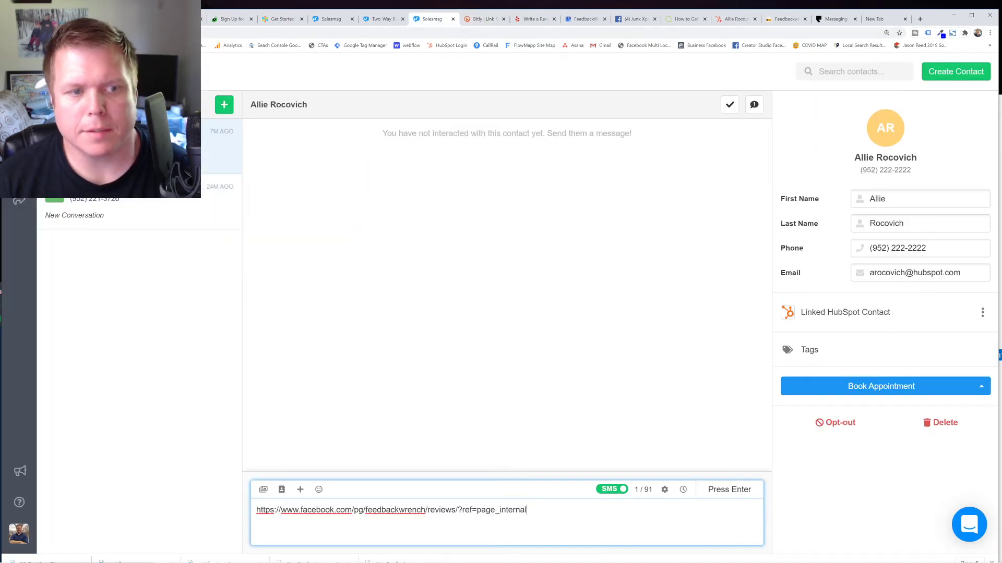
View the Canned Messages in Salesmsg personal settings, then switch to the HubSpot contact record.
left_click(24, 530)
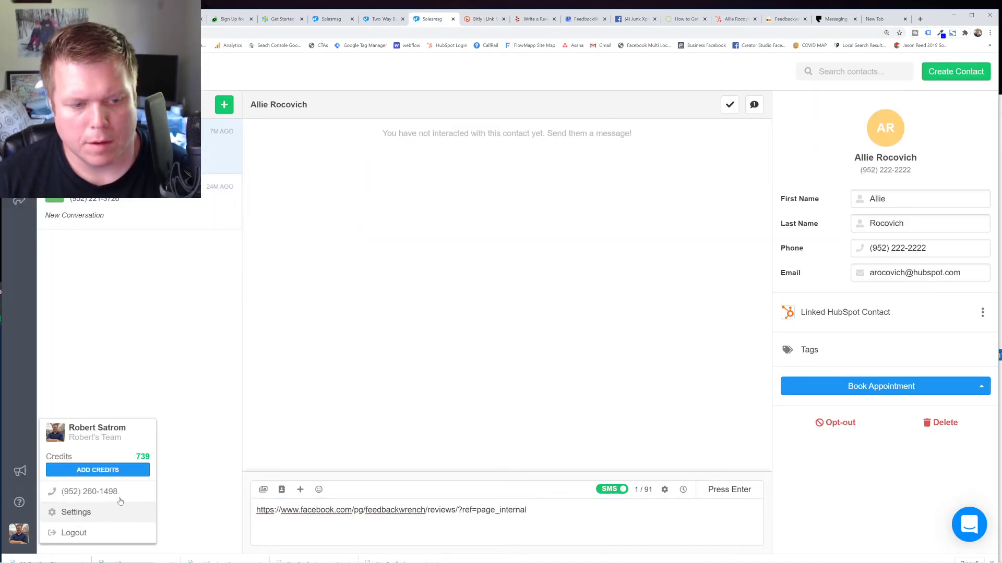
left_click(87, 512)
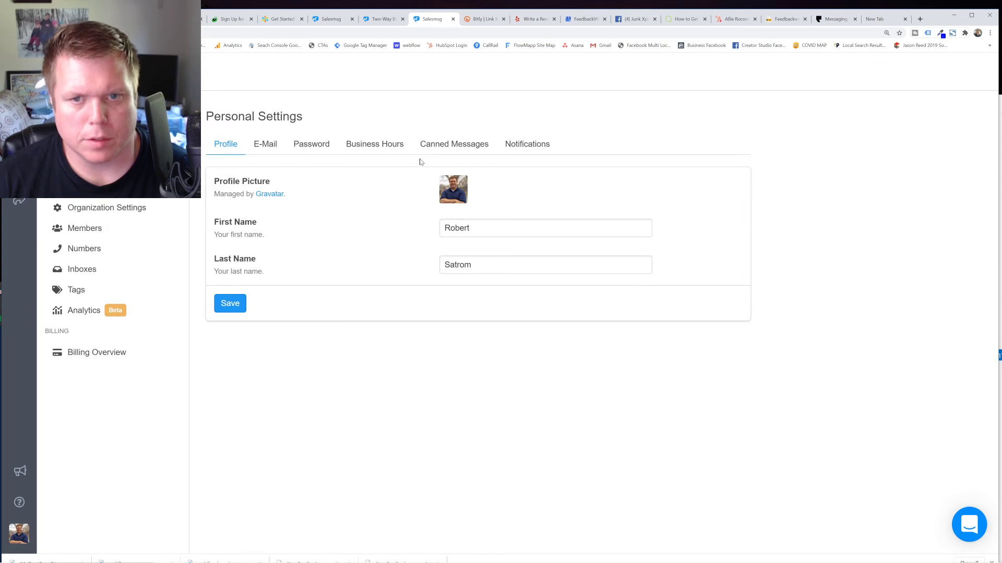
left_click(448, 147)
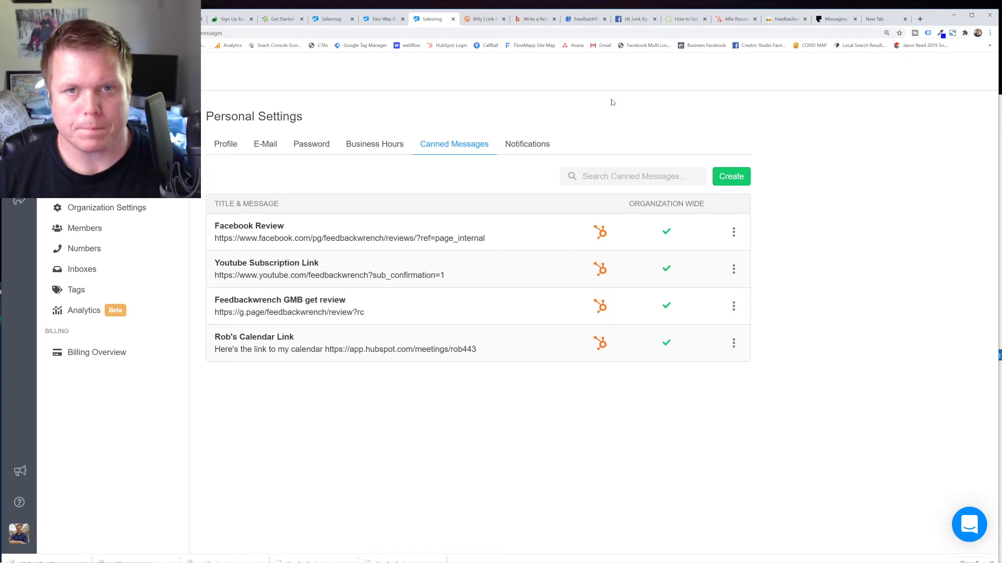
left_click(735, 19)
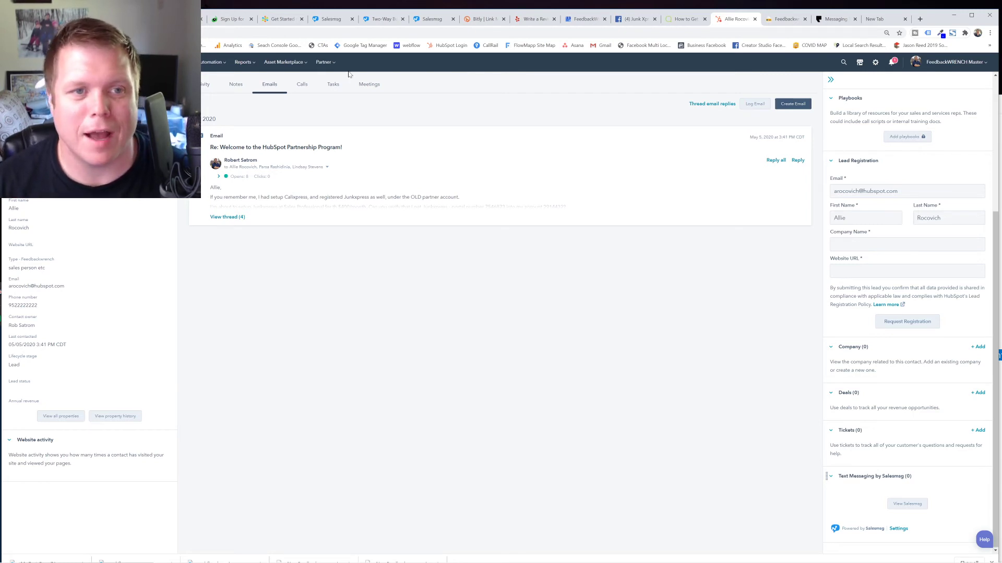
Show every activity type on the HubSpot contact's activity timeline.
left_click(205, 84)
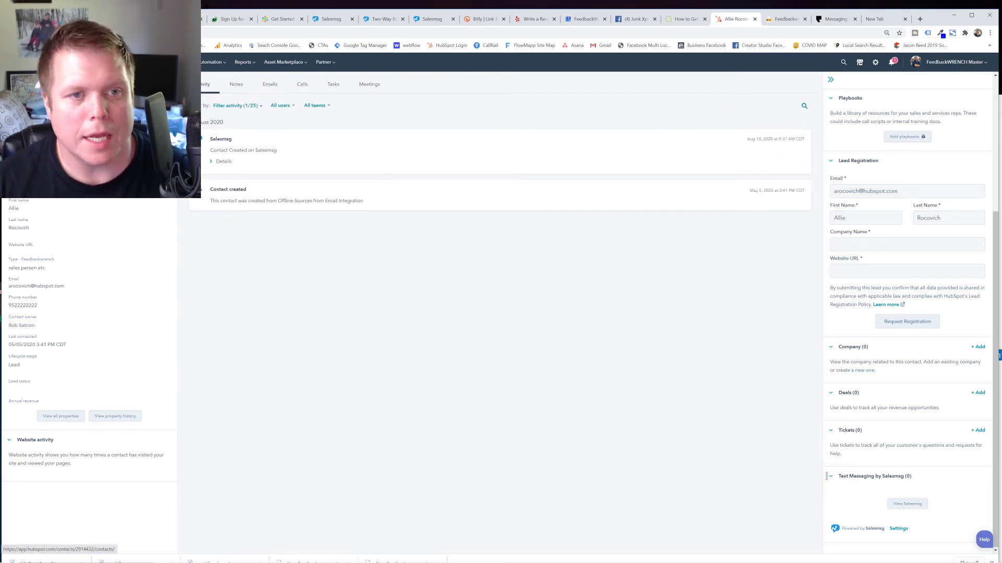
left_click(249, 106)
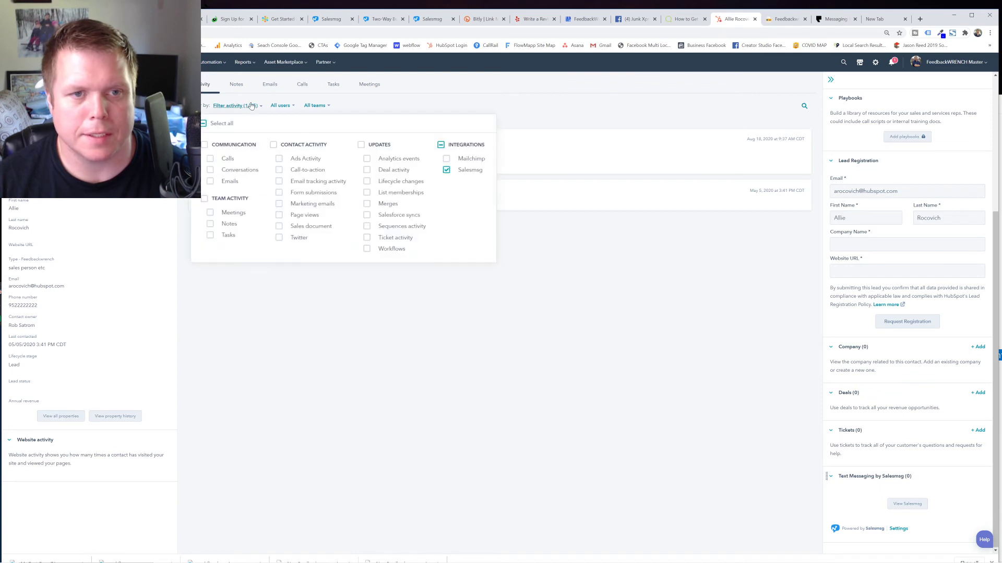
left_click(204, 123)
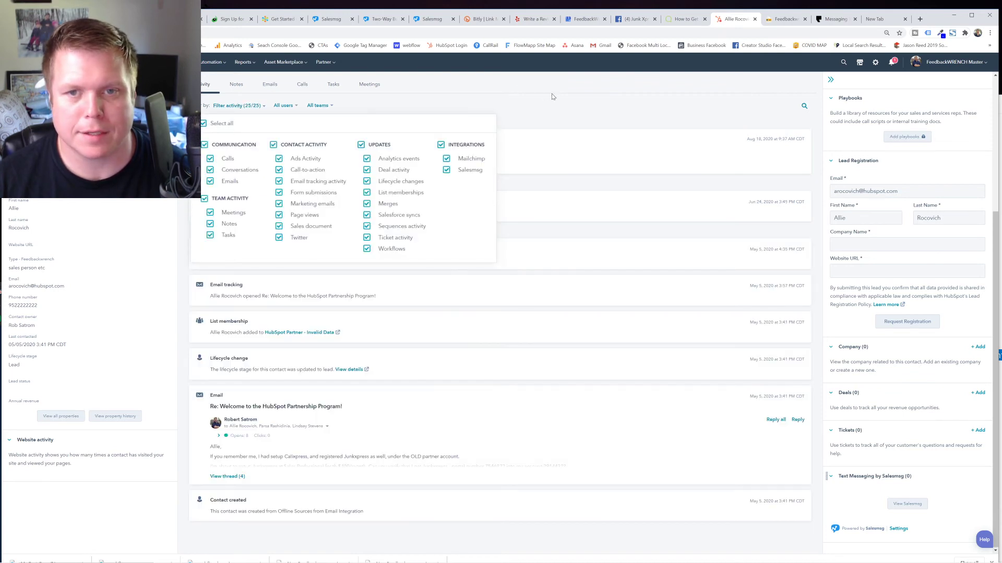
left_click(487, 95)
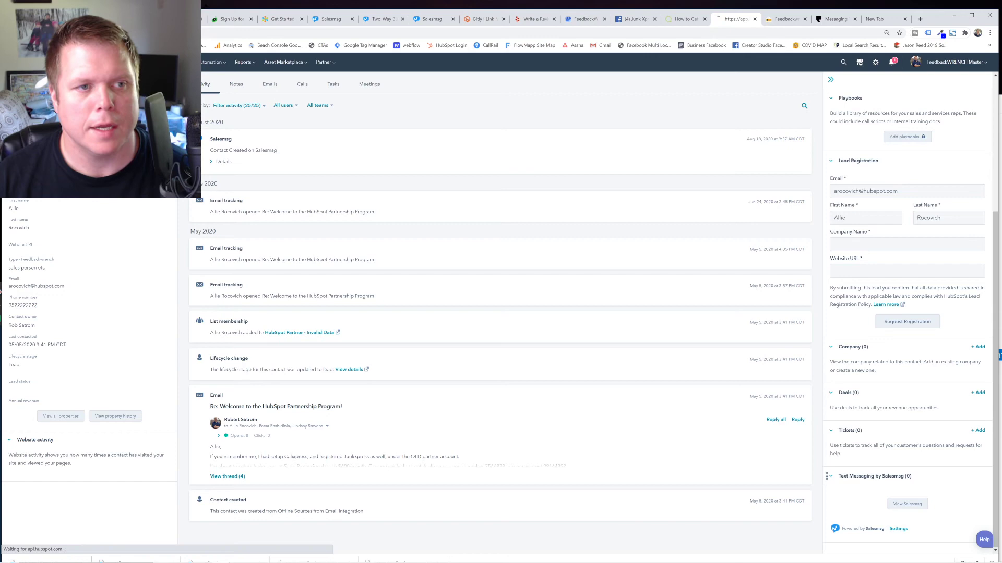
Browse the HubSpot contacts list, then return to the Junk Xpress Facebook Reviews settings.
left_click(23, 83)
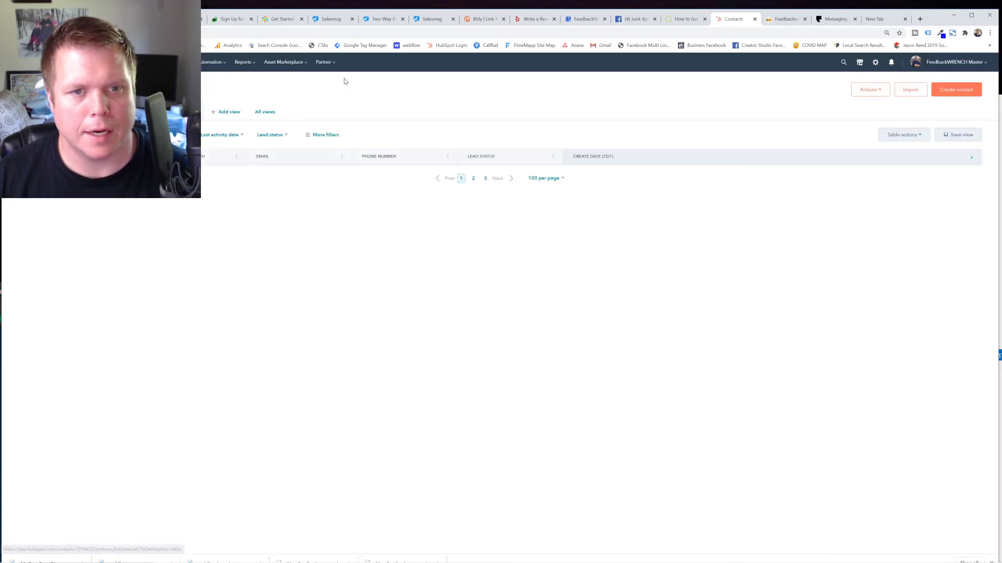
scroll(365, 255, "down", 15)
scroll(365, 254, "up", 12)
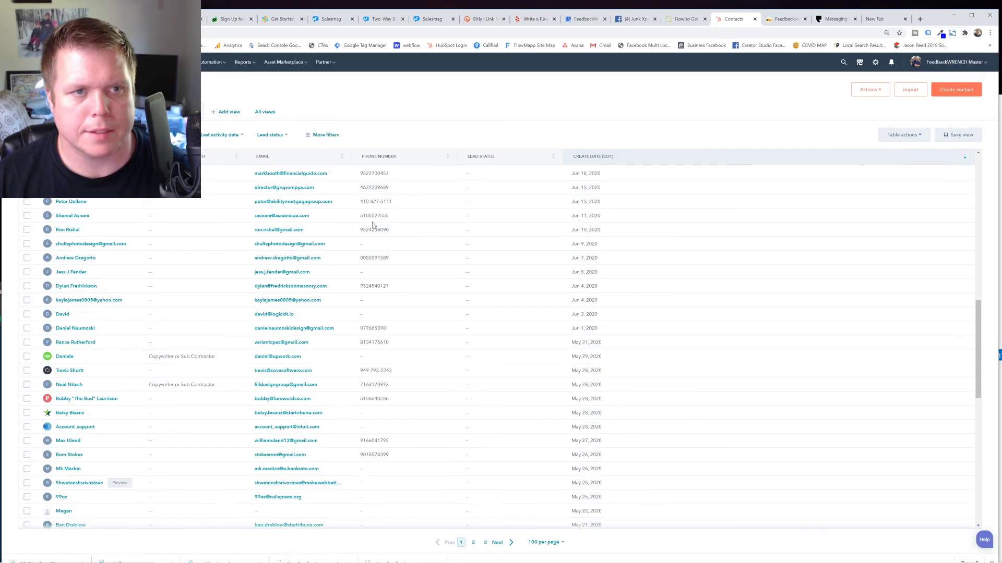
left_click(635, 19)
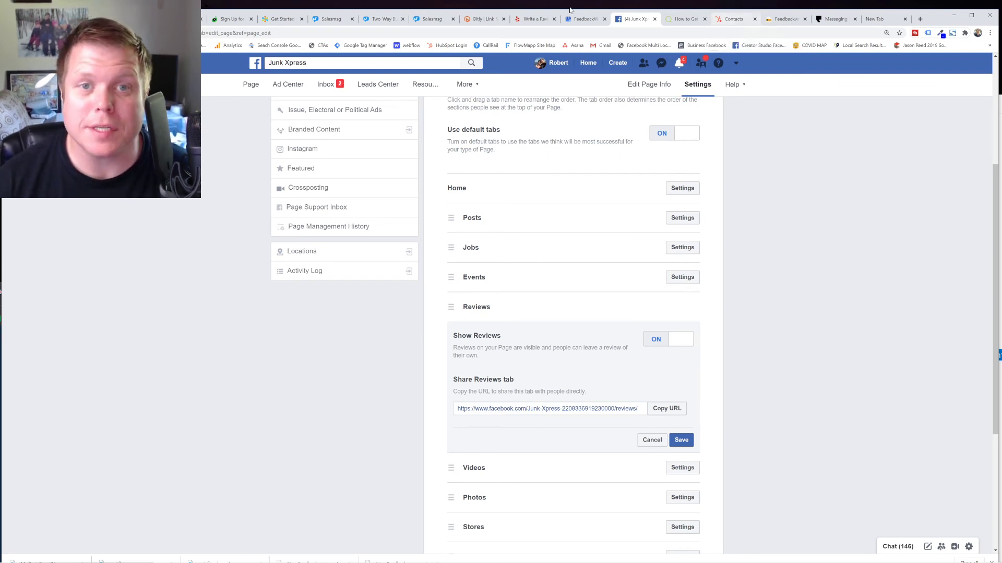
Revisit the Salesmsg canned messages, the Yelp review page and the Bitly Facebook link.
left_click(432, 20)
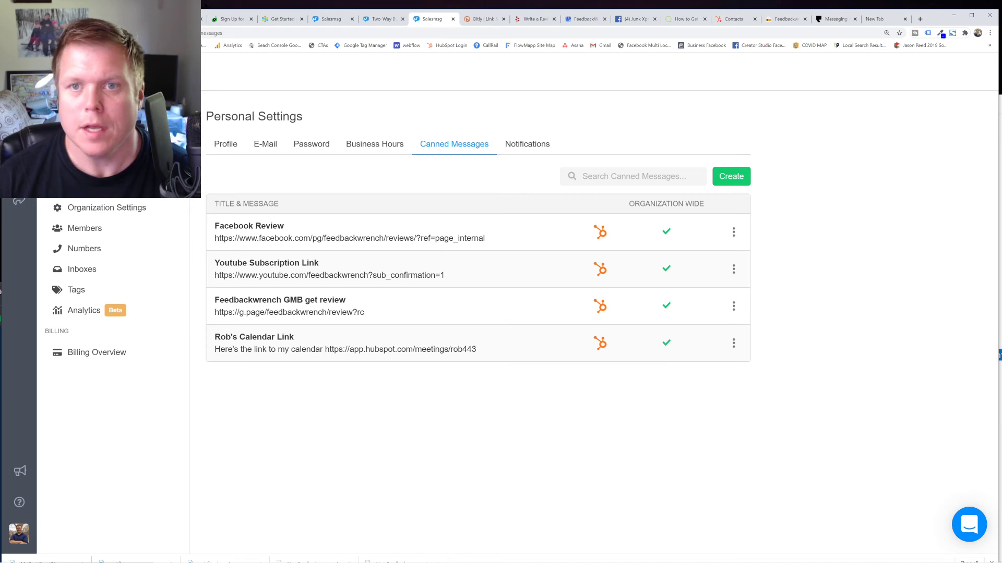
left_click(526, 19)
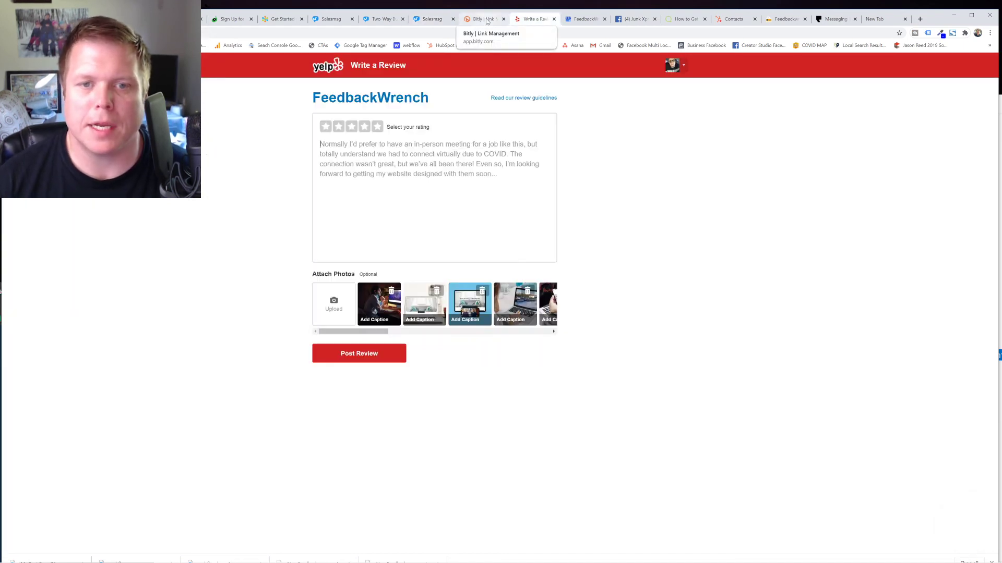
left_click(487, 20)
left_click(544, 22)
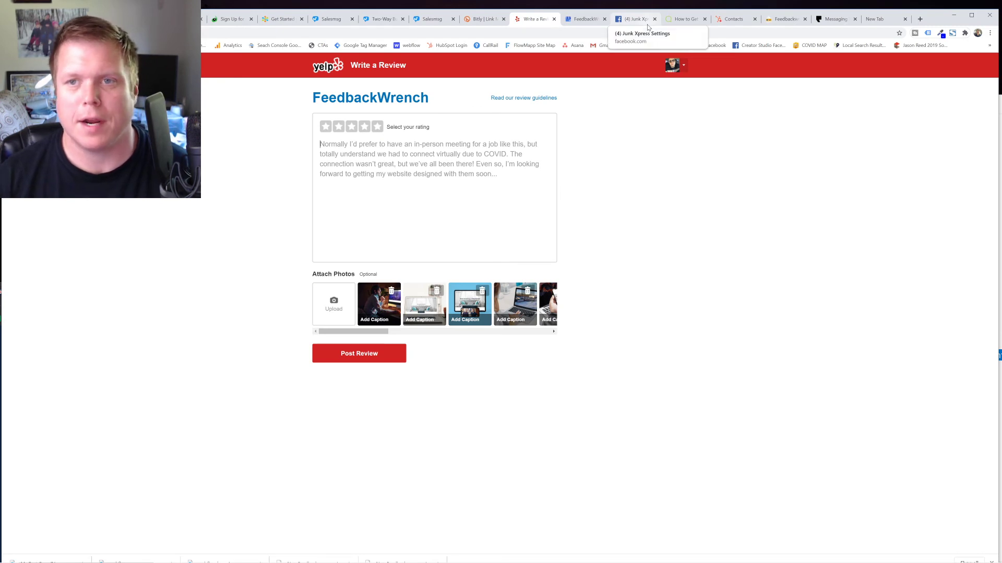
Load the Junk Xpress Review Request form page in the new tab.
left_click(872, 19)
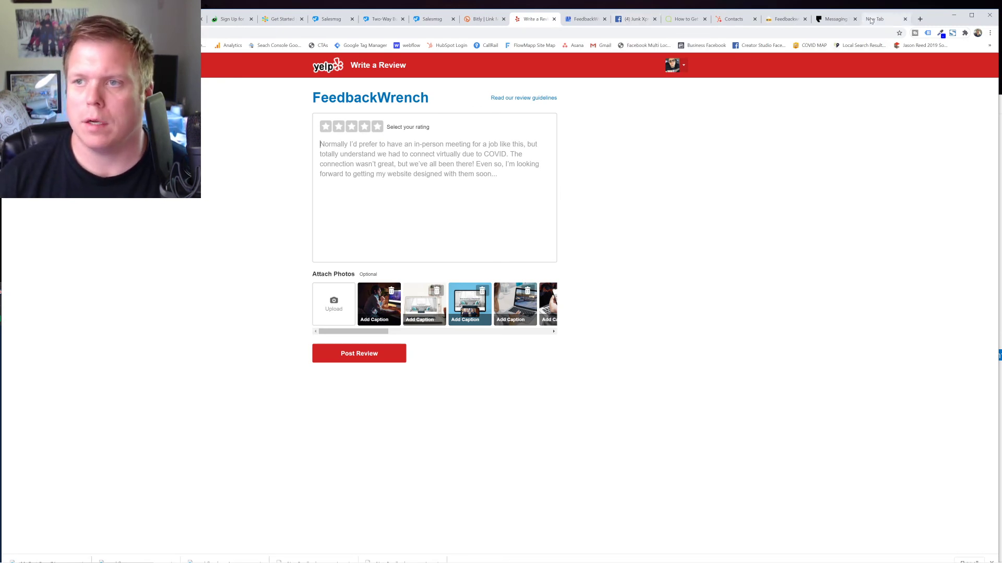
type("junk")
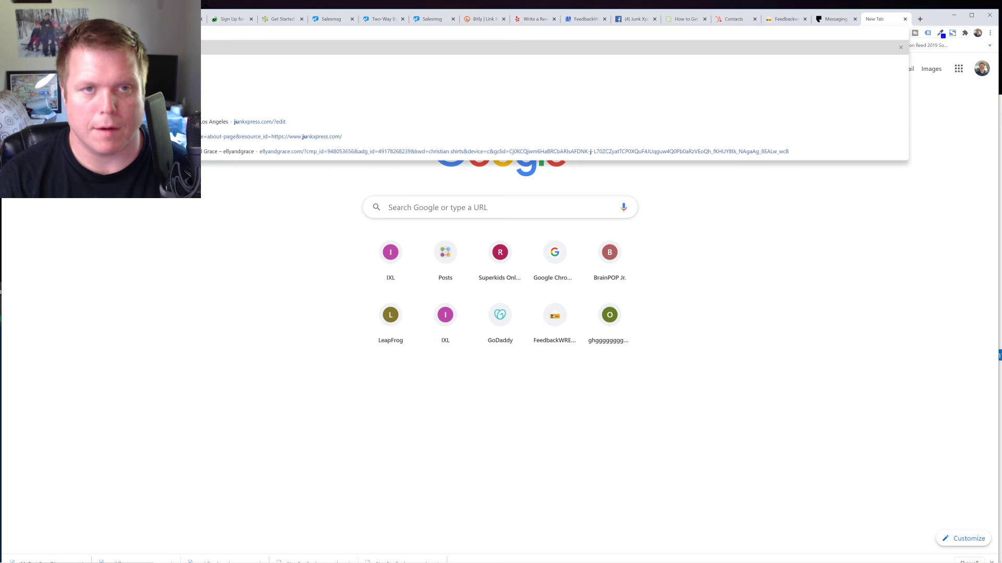
key("BackSpace")
key("BackSpace")
key("BackSpace")
key("BackSpace")
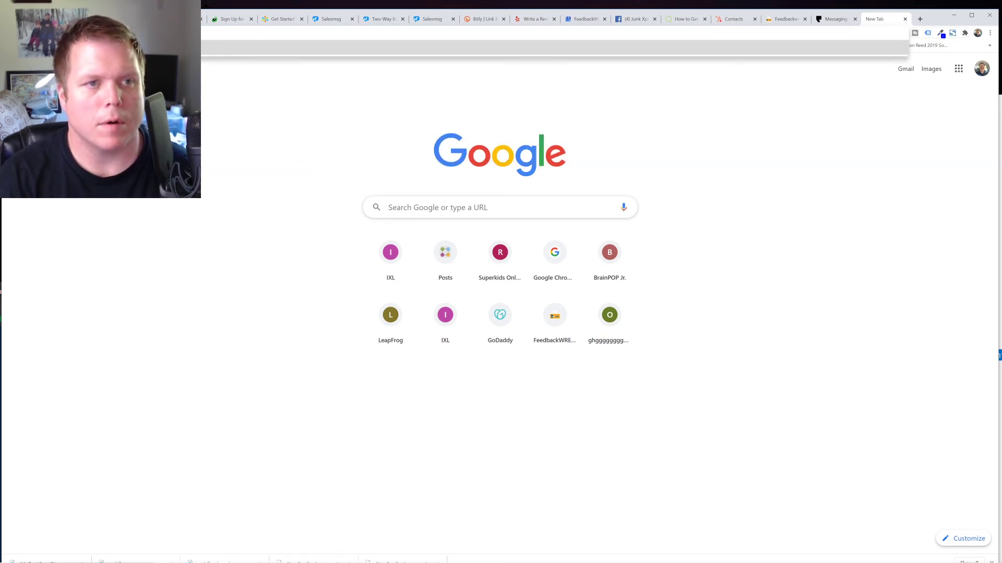
key("Escape")
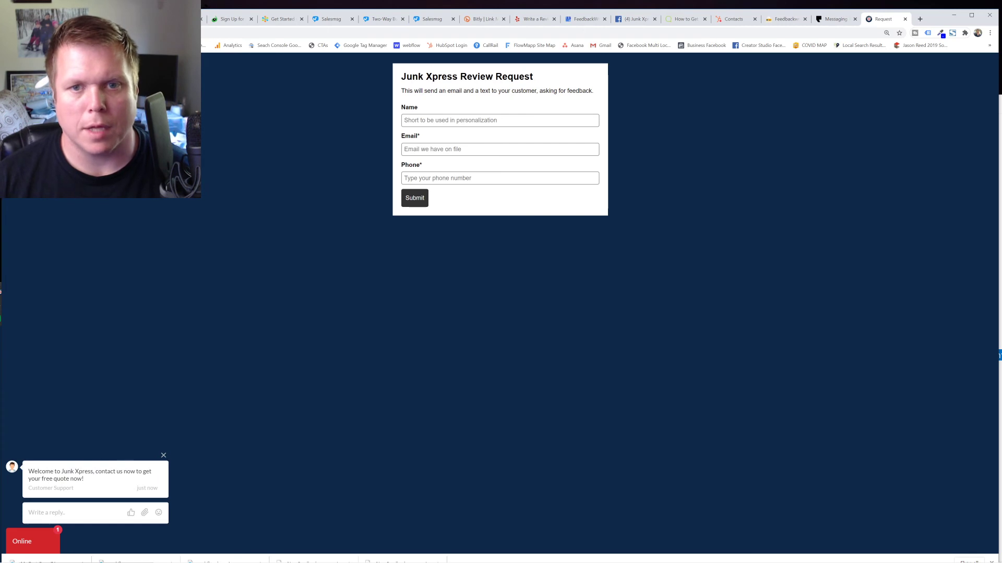
left_click(448, 120)
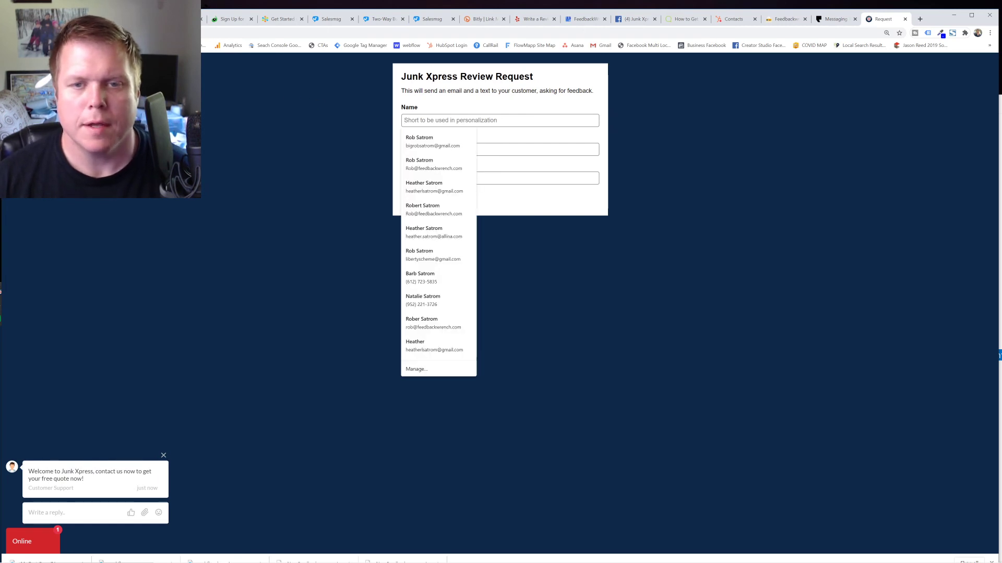
left_click(446, 100)
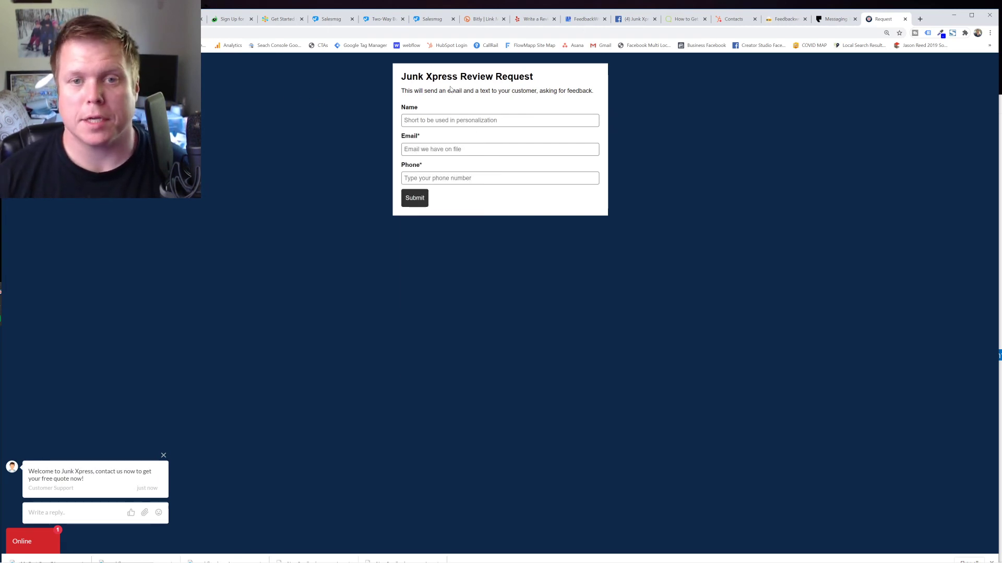
left_click(454, 120)
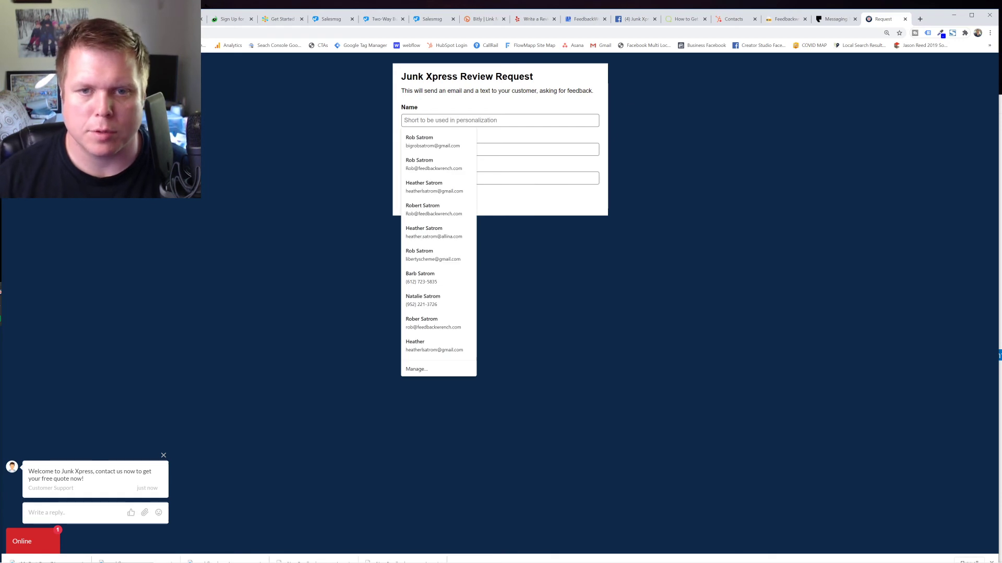
left_click(462, 107)
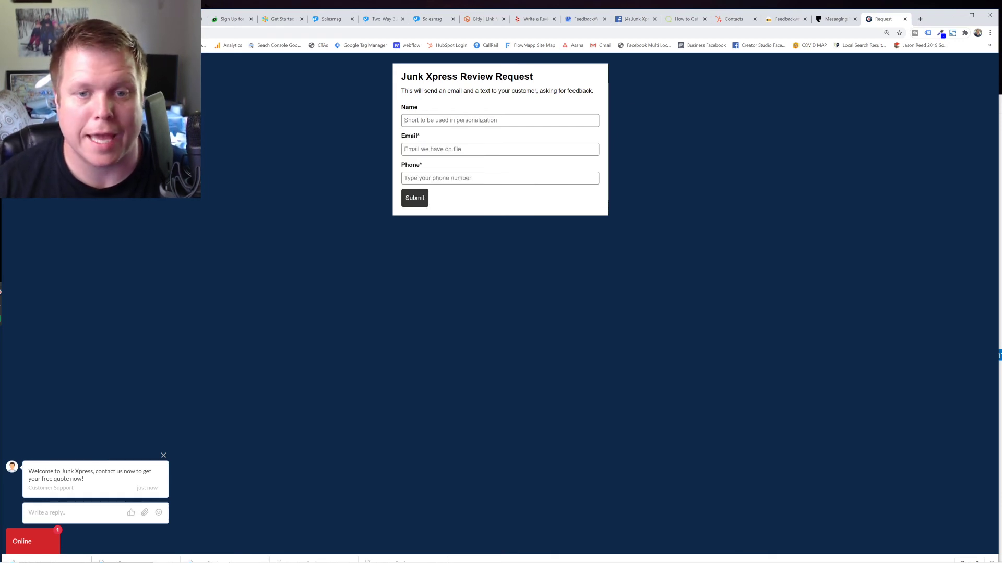
left_click(448, 178)
left_click(488, 101)
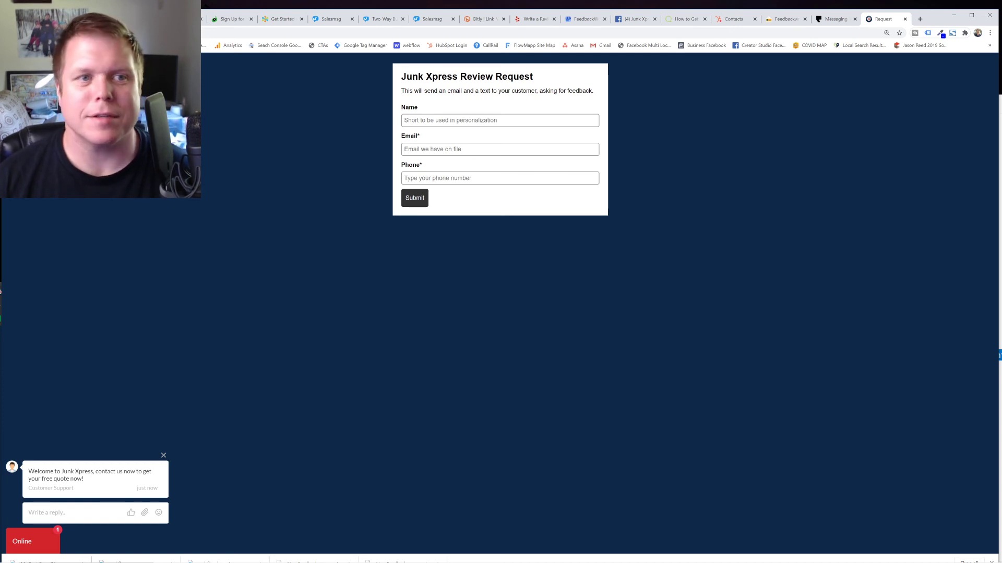
Copy the RATING JUNK XPRESS form's shareable link, email.feedbackwrench.com/f/61, from its Integrate page.
key("ctrl+shift+Tab")
key("ctrl+shift+Tab")
key("ctrl+shift+Tab")
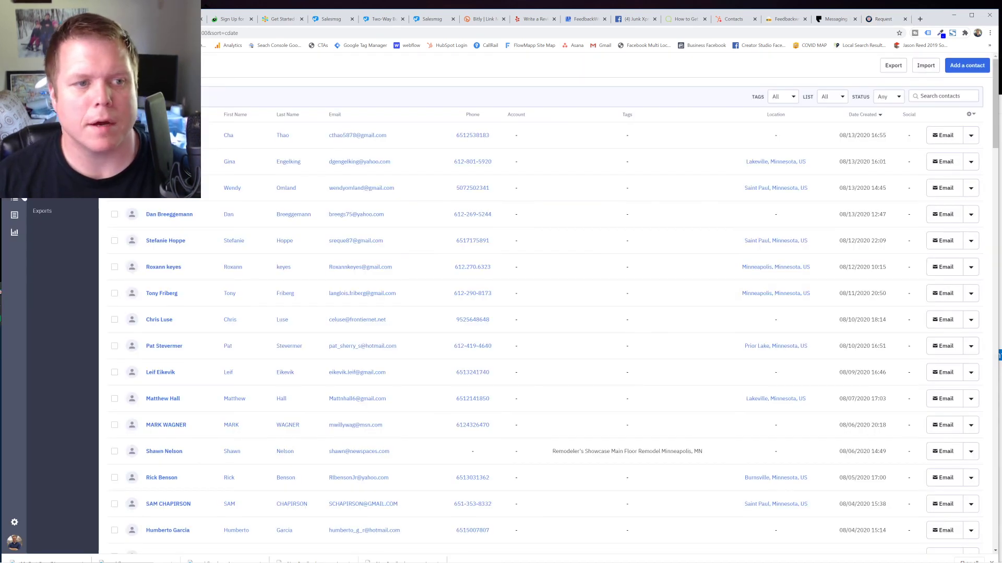
scroll(214, 128, "down", 8)
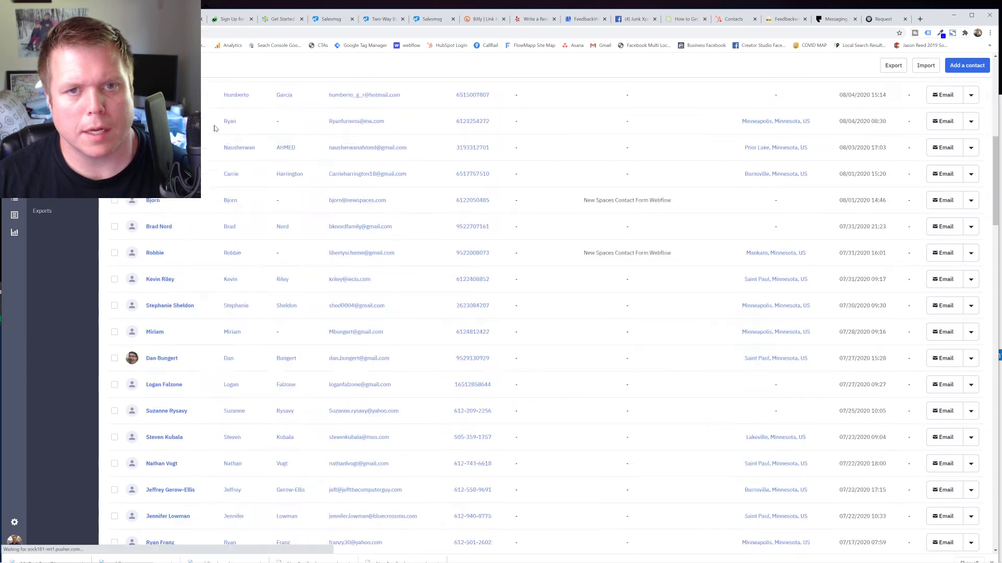
key("ctrl+Tab")
key("ctrl+Tab")
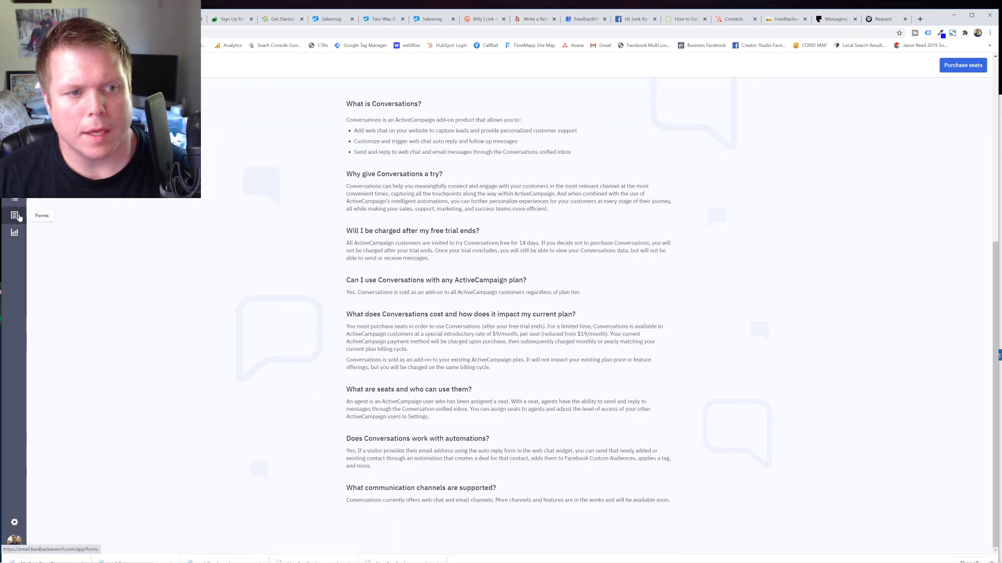
left_click(17, 216)
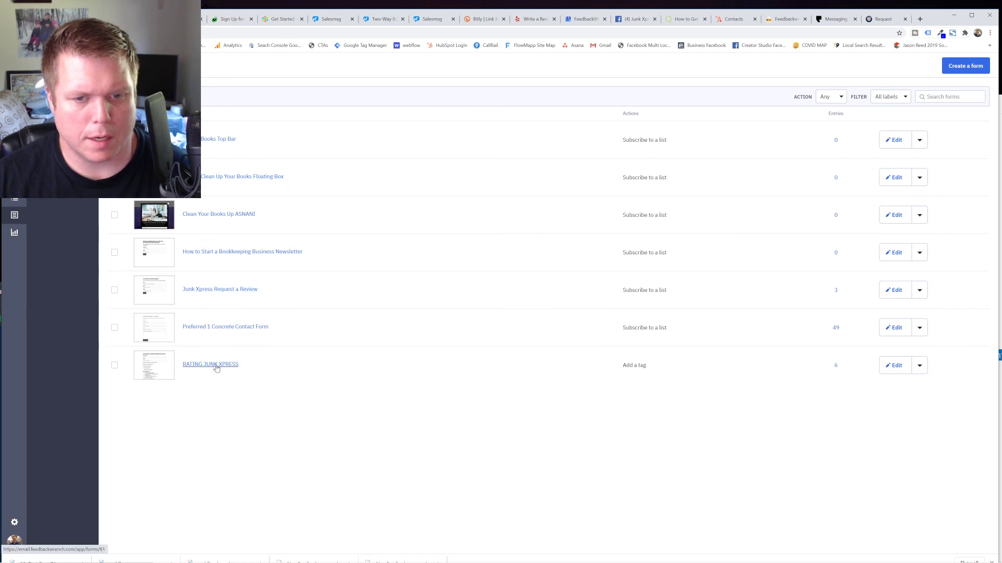
left_click(919, 365)
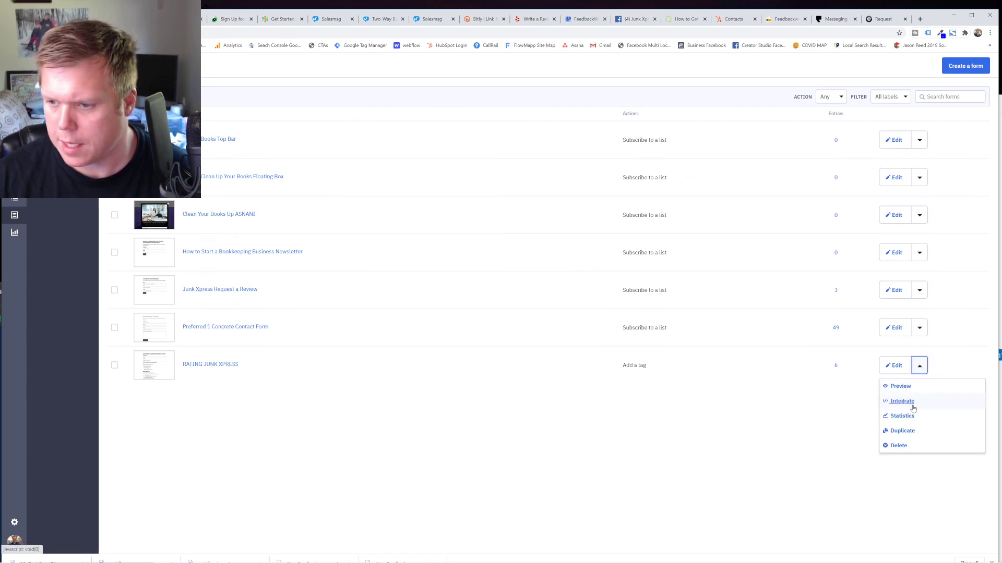
left_click(902, 401)
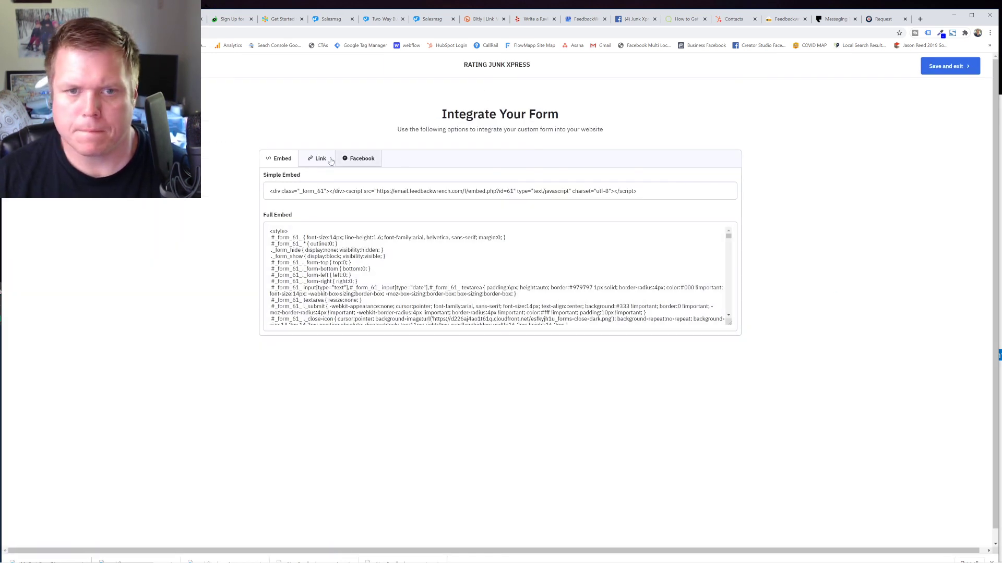
left_click(330, 159)
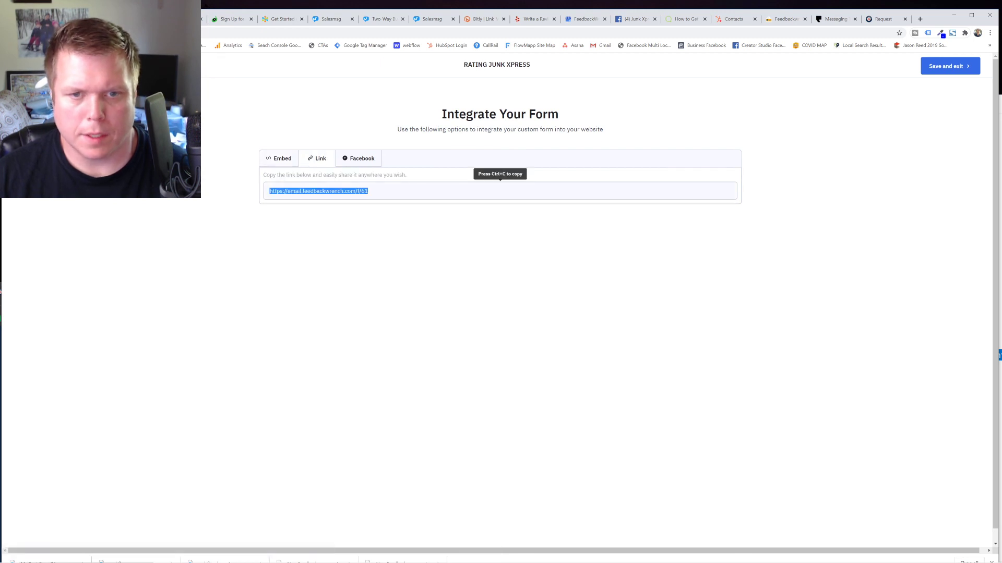
key("ctrl+c")
left_click(949, 66)
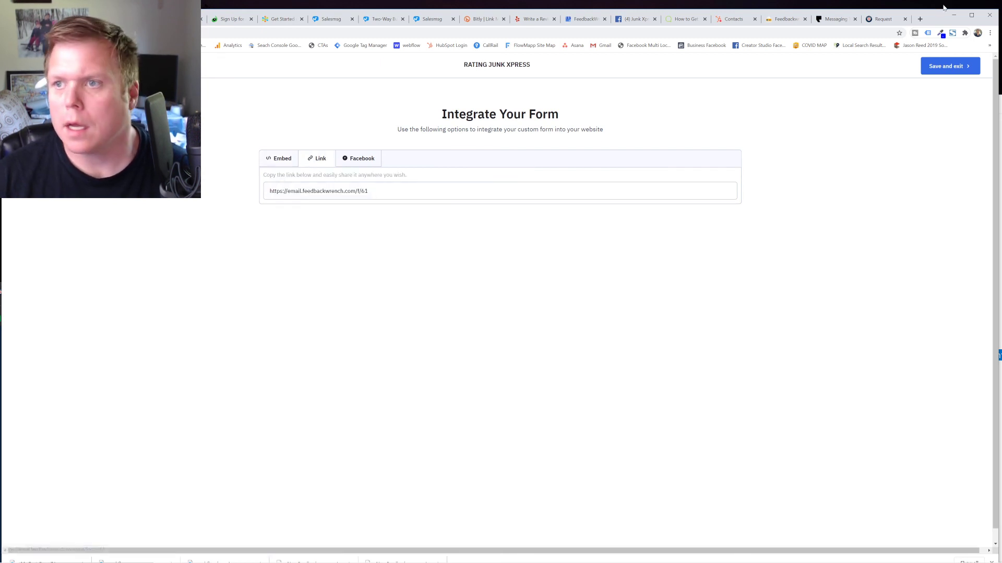
Load the copied survey link in a new tab and highlight its rating scale, including 5 = Exceeds Expectations.
left_click(919, 19)
key("ctrl+v")
key("Return")
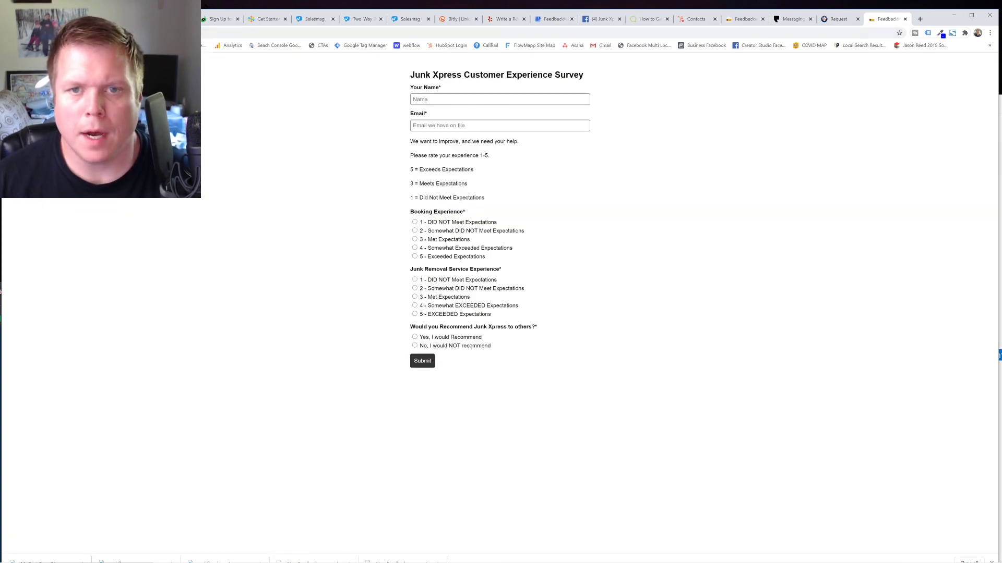
mouse_move(409, 141)
left_mouse_down()
mouse_move(510, 203)
mouse_move(399, 157)
left_mouse_up()
left_click(510, 203)
left_click(399, 156)
triple_click(429, 170)
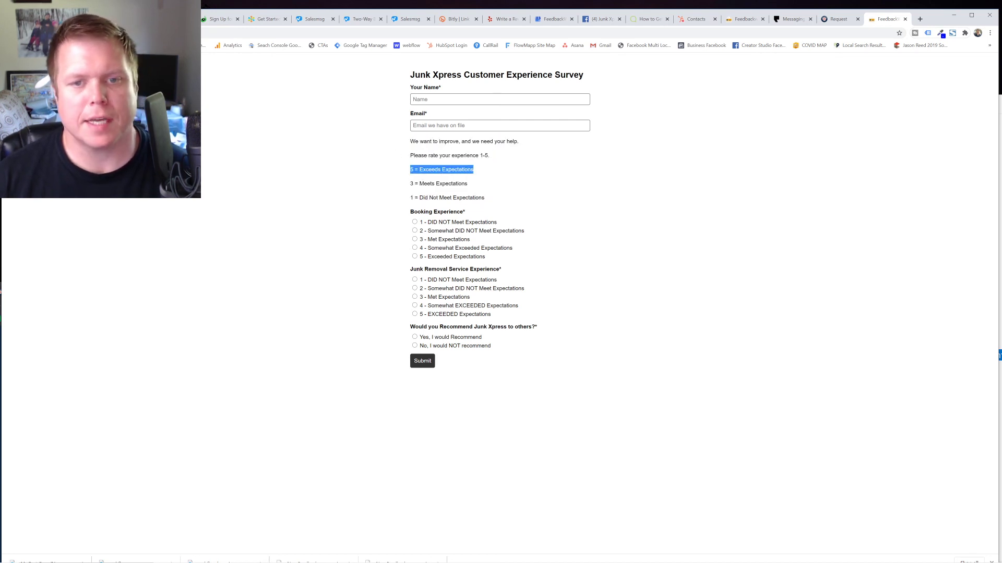
Zoom in and highlight the Junk Removal Service Experience and Would you Recommend Junk Xpress questions.
key("ctrl+plus")
key("ctrl+plus")
key("ctrl+plus")
key("ctrl+plus")
key("ctrl+plus")
scroll(500, 302, "down", 3)
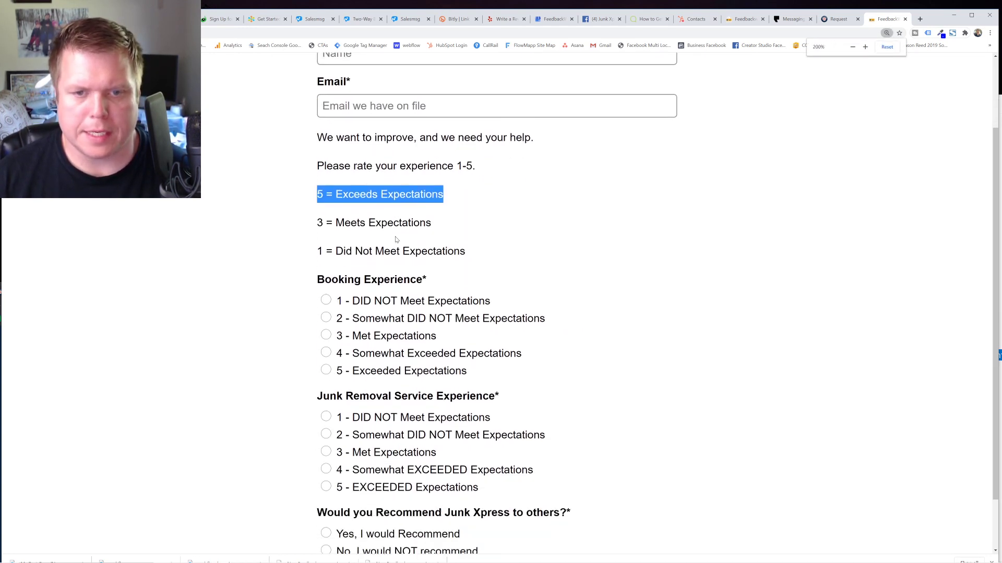
scroll(327, 222, "down", 1)
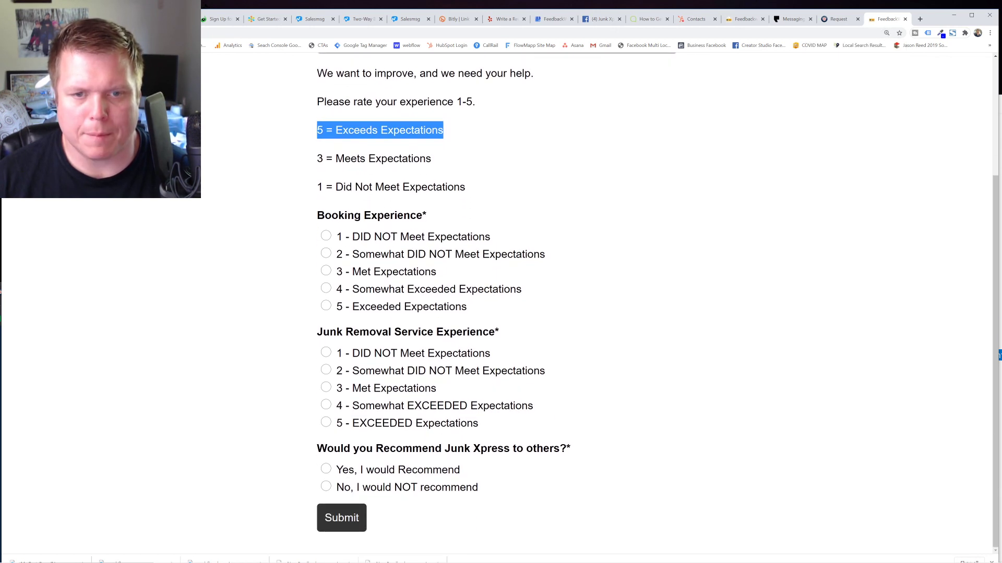
left_click_drag(315, 218, 354, 224)
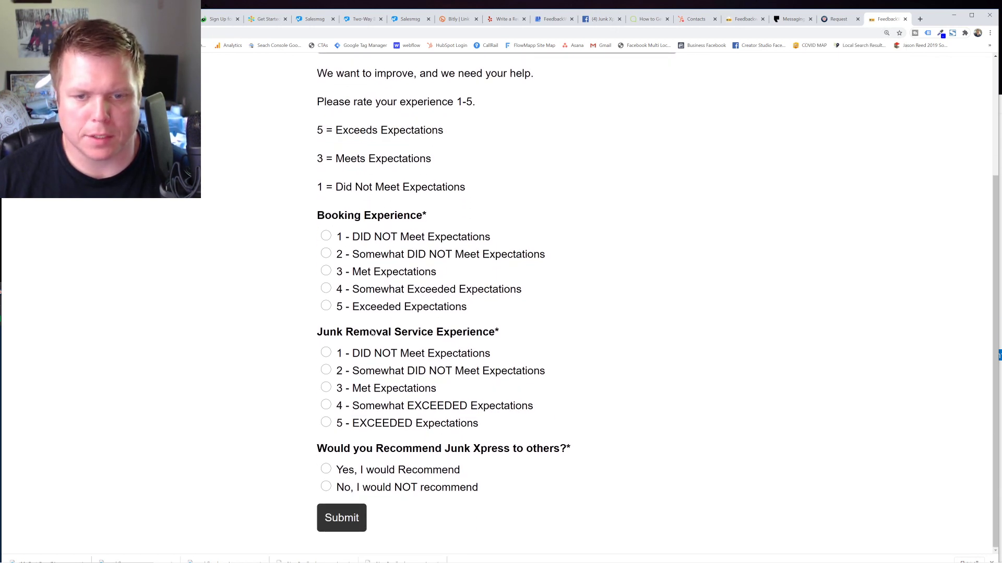
triple_click(372, 333)
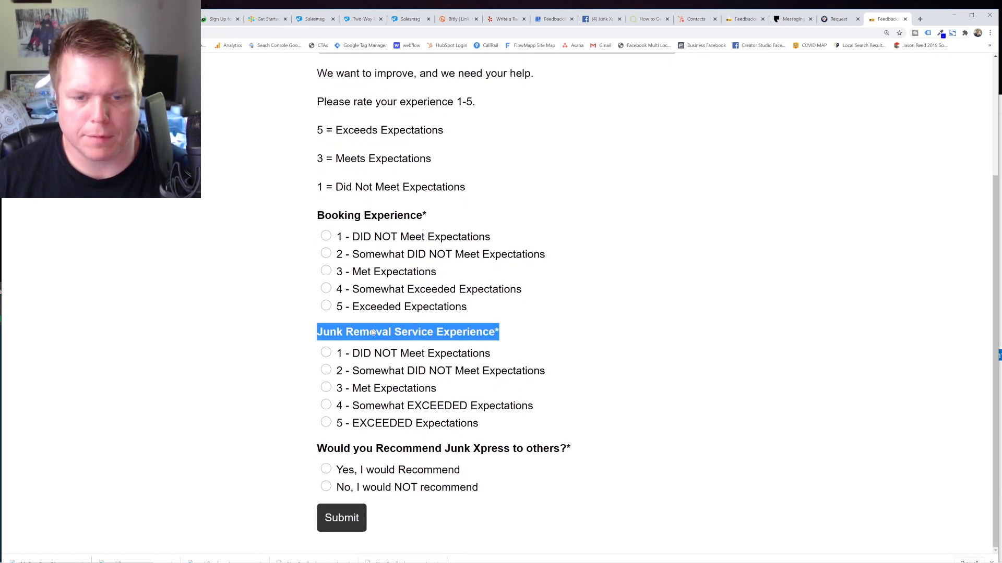
triple_click(448, 450)
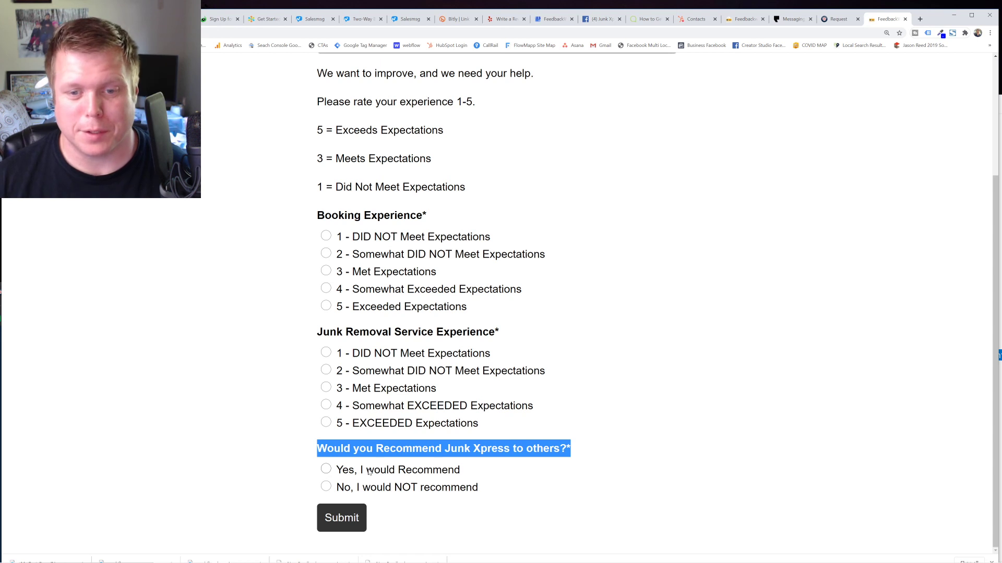
left_click(618, 175)
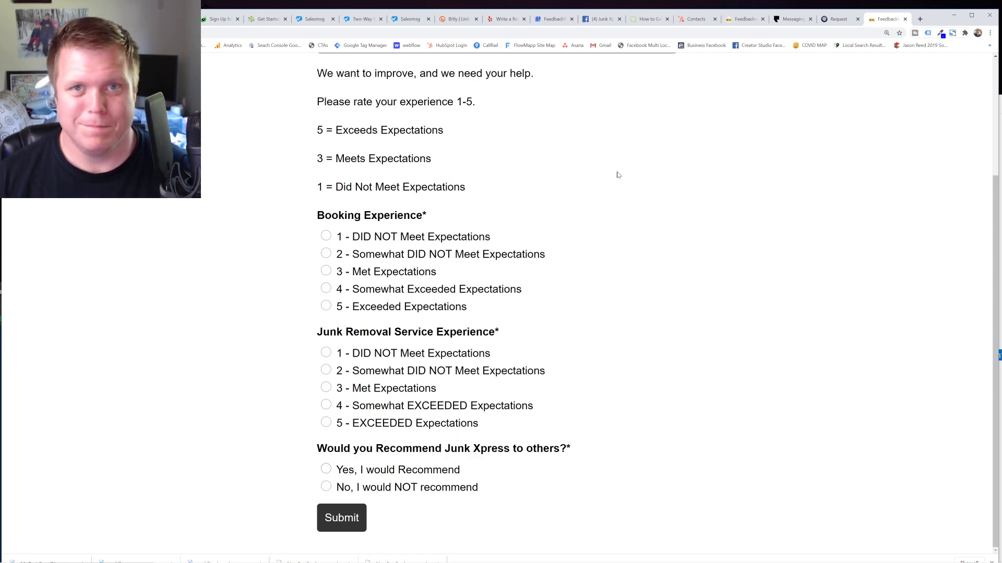